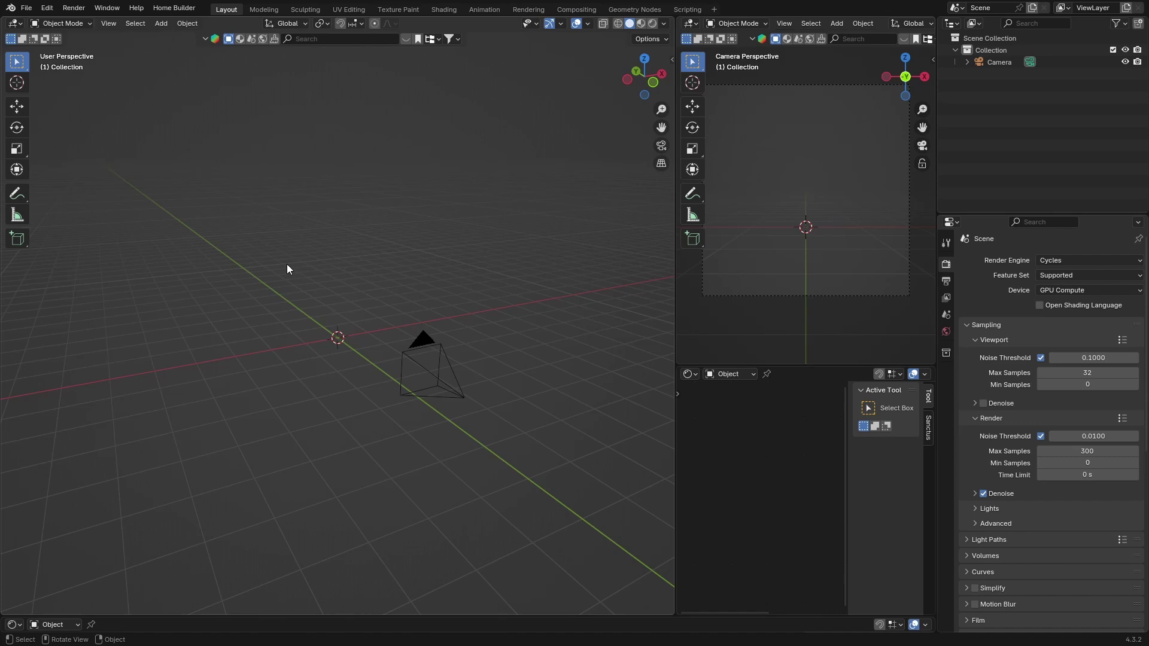
# Add a cube mesh at the world origin
pyautogui.press('shift')
pyautogui.hotkey('shift', 'a')
pyautogui.moveTo(251, 297)
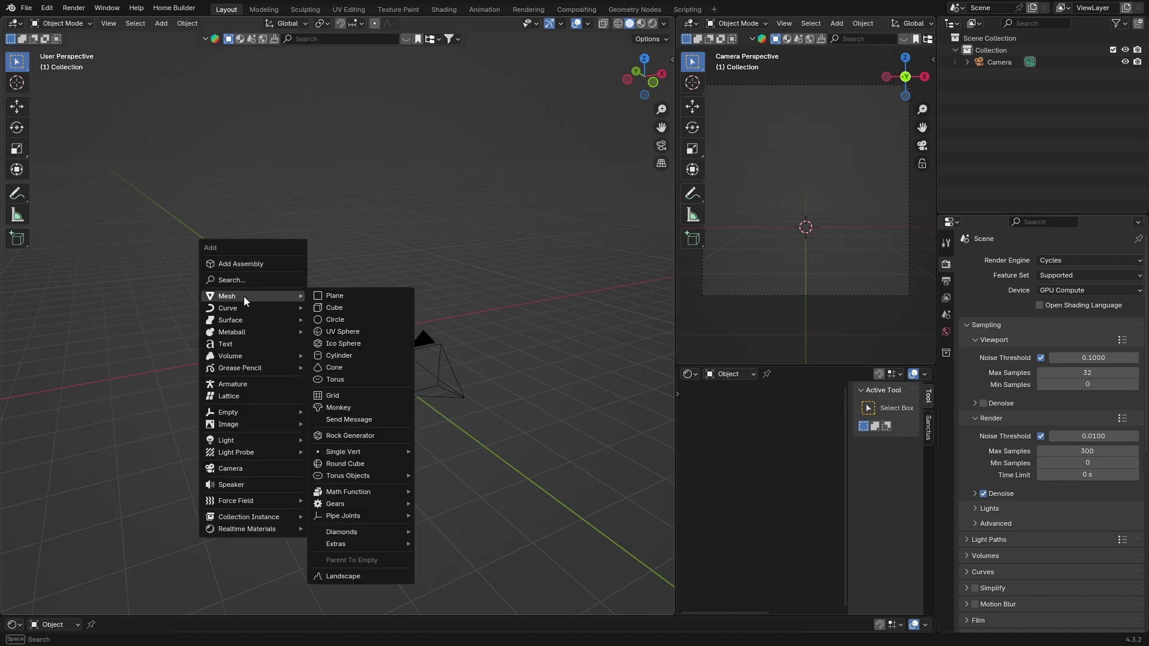
pyautogui.click(343, 308)
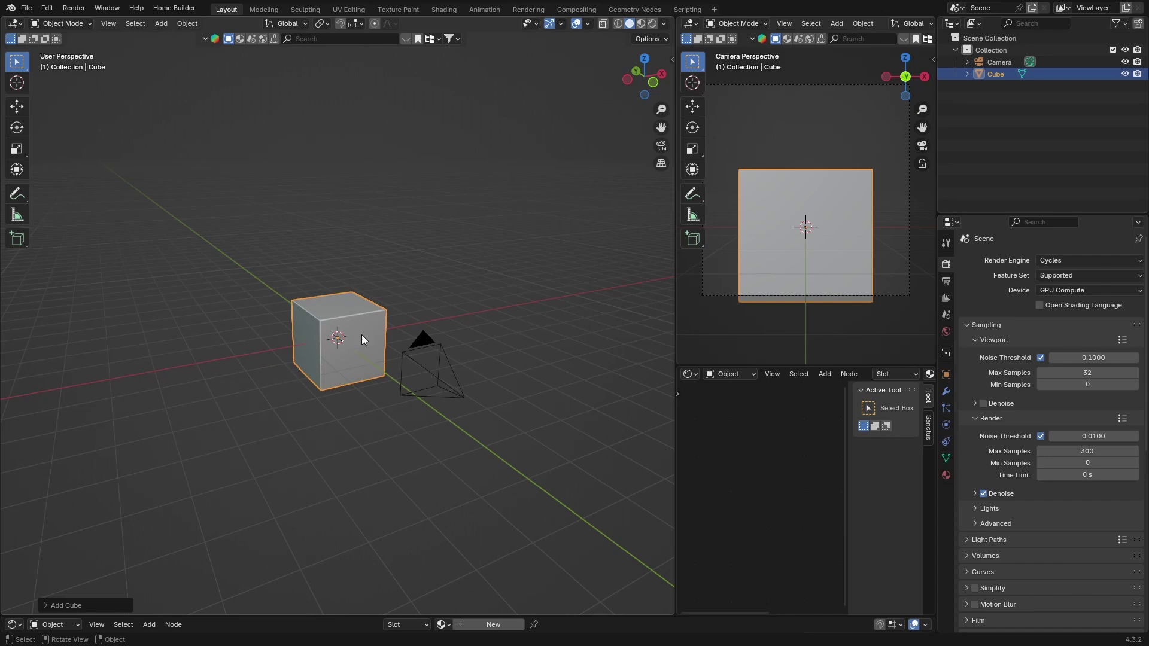
# Move the cube up about 1 m along the Z axis so it rests on the ground plane
pyautogui.click(661, 75)
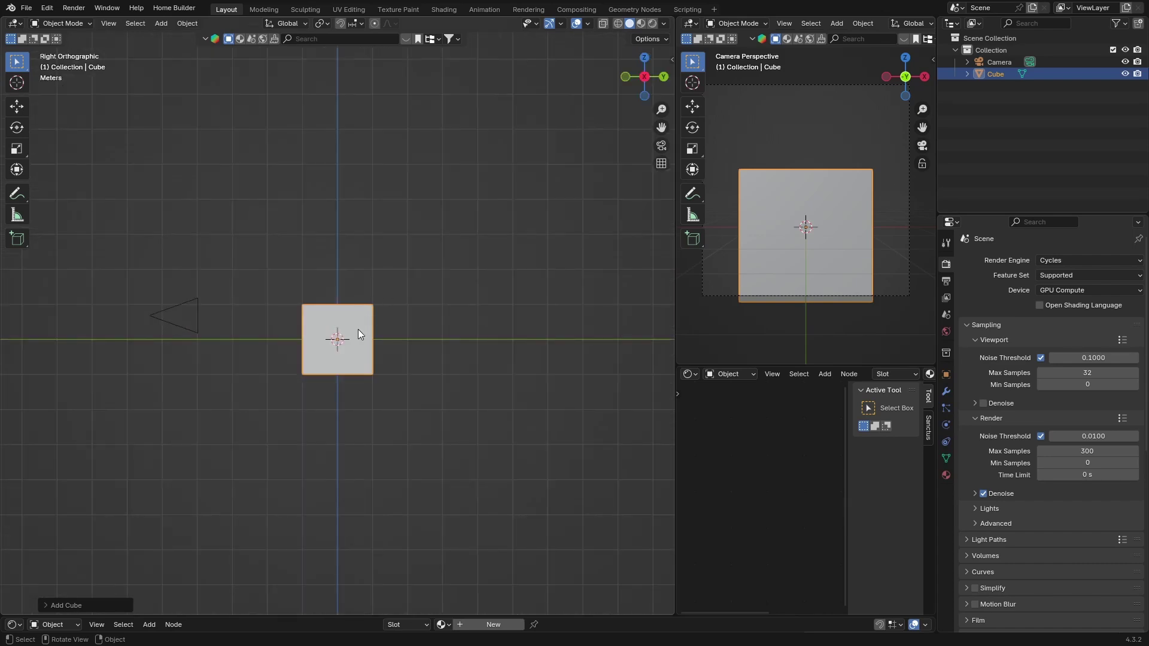
pyautogui.press('g')
pyautogui.press('z')
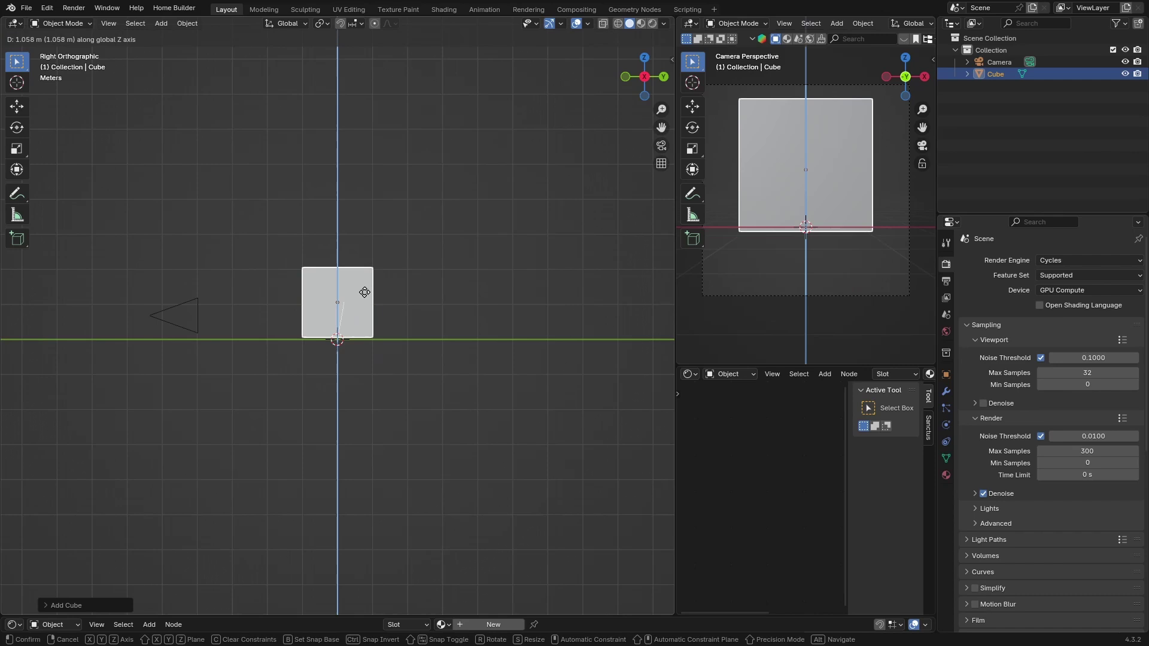
pyautogui.click(364, 292)
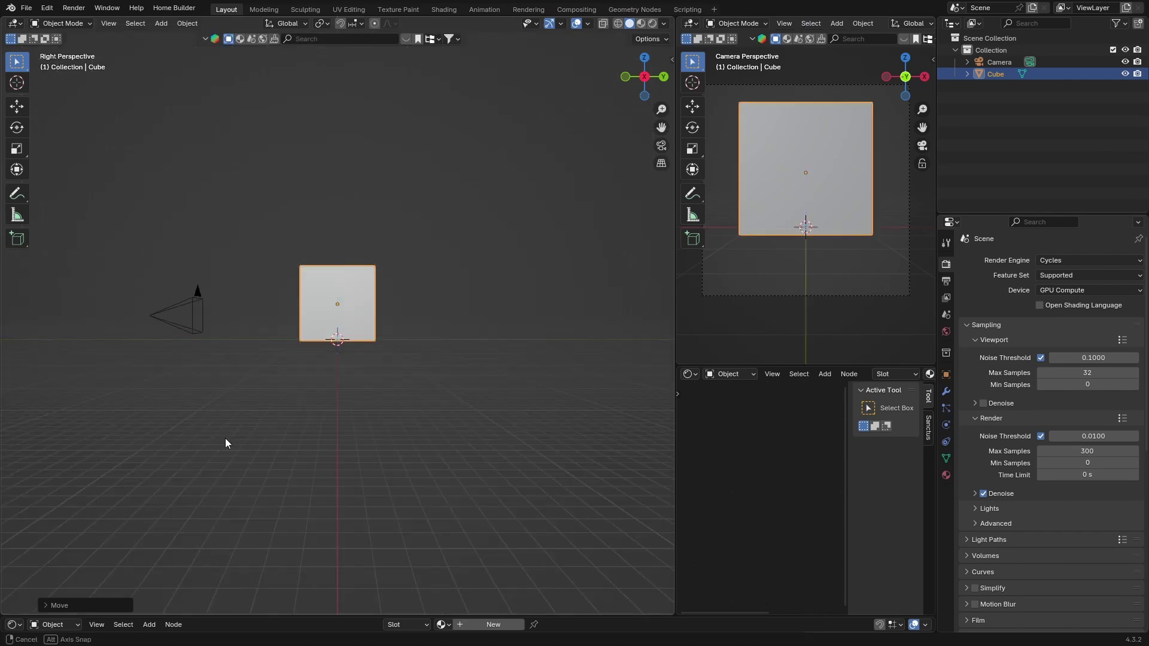
pyautogui.moveTo(226, 444); pyautogui.dragTo(345, 467, button='middle')
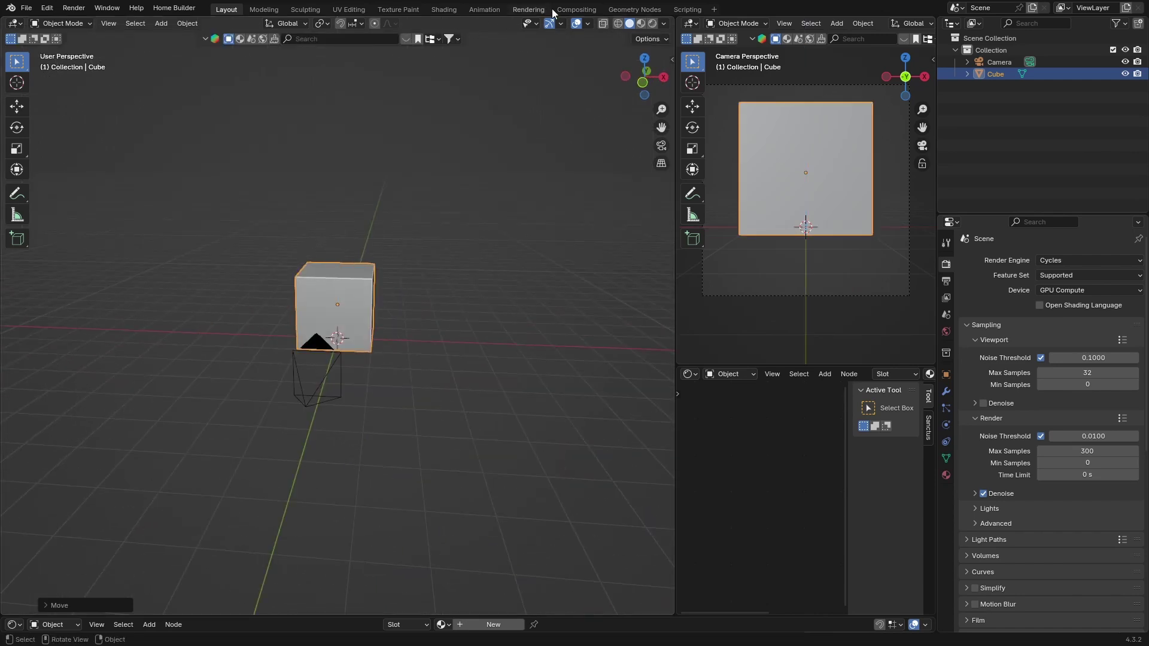
# Enable nodes in the Compositing workspace and insert a Glare node between Render Layers and Composite
pyautogui.click(574, 10)
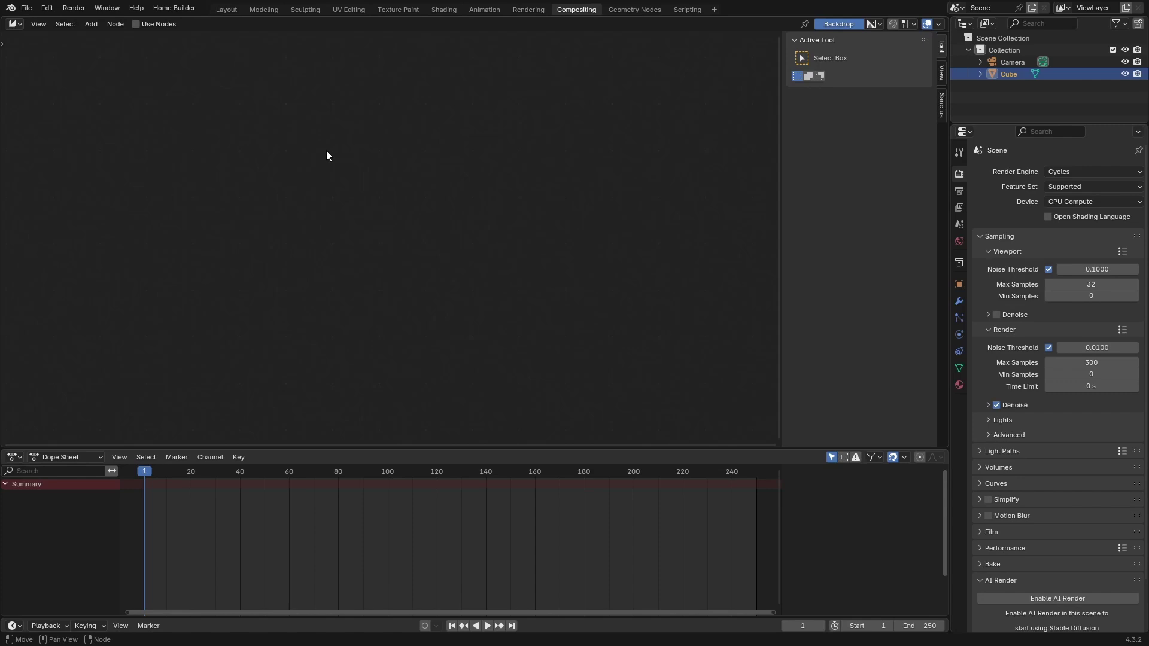
pyautogui.click(135, 24)
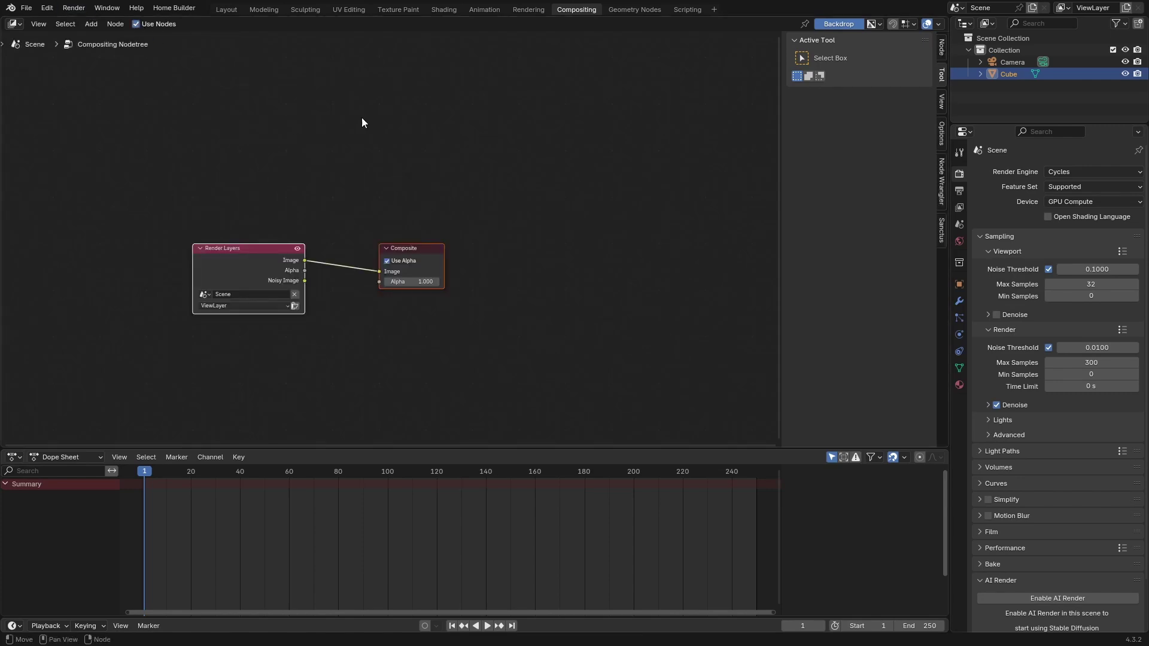
pyautogui.hotkey('shift', 'a')
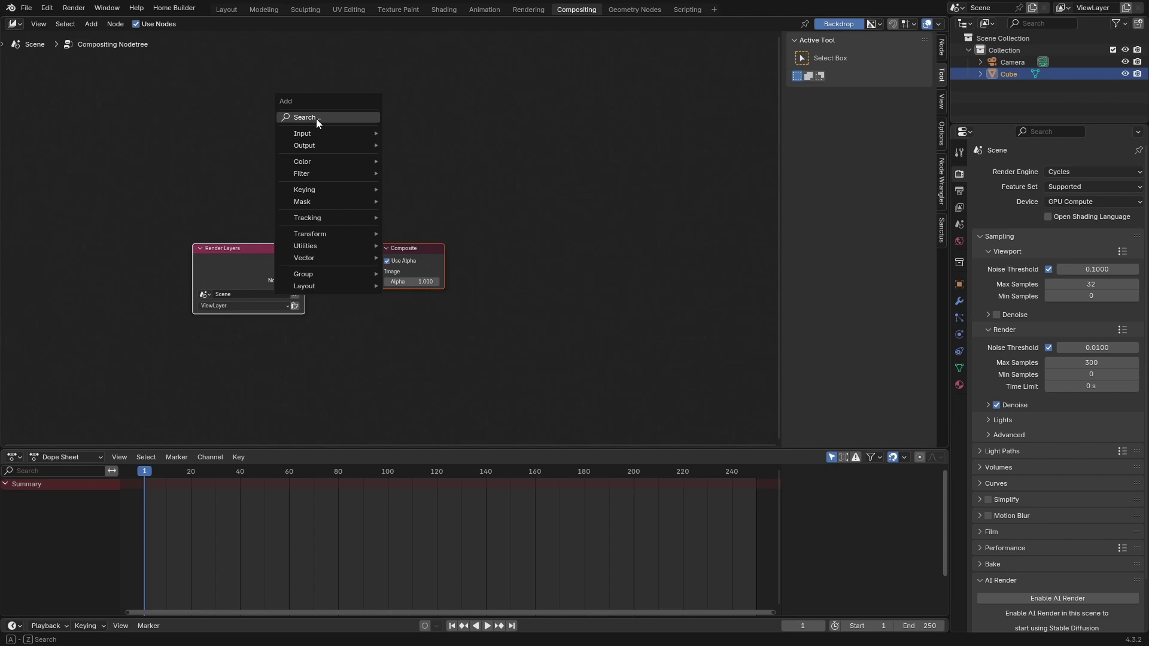
pyautogui.click(316, 119)
pyautogui.write('d')
pyautogui.press('BackSpace')
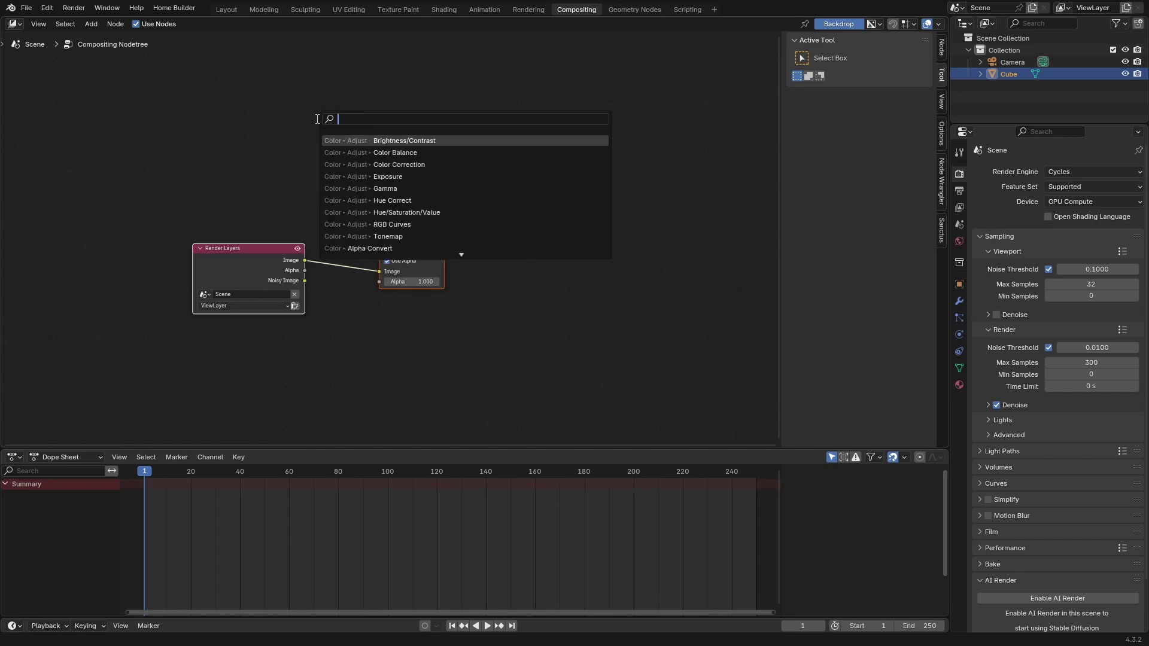
pyautogui.write('gl')
pyautogui.press('Return')
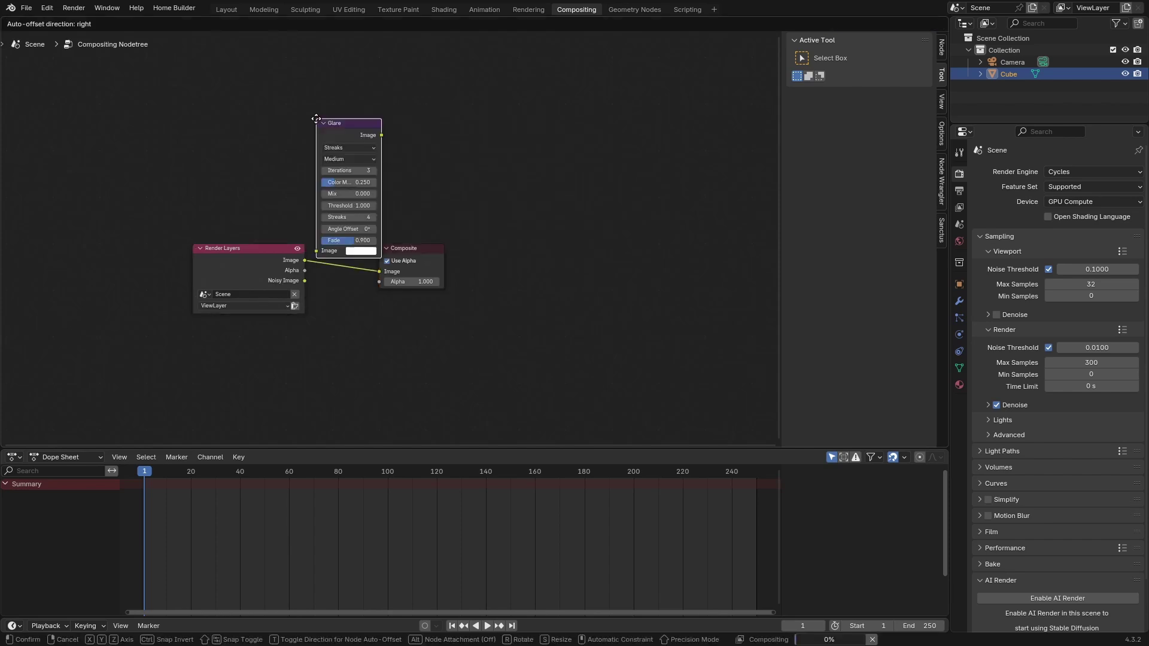
pyautogui.click(311, 210)
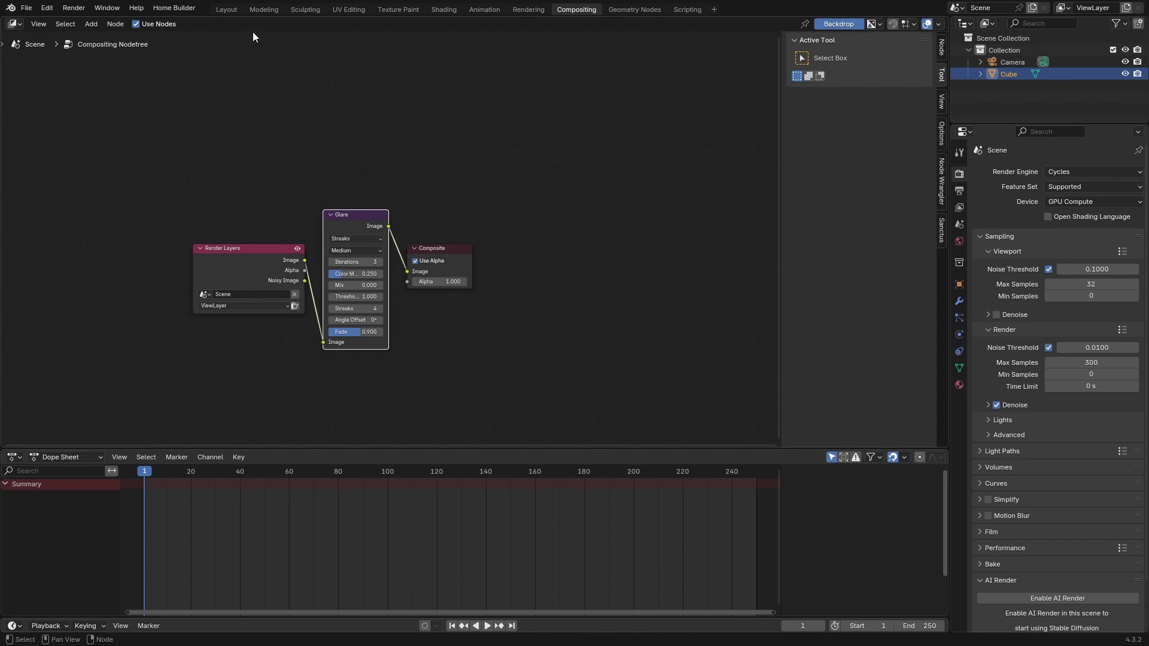
# In the Layout workspace, change the collapsed shader editor below the main viewport to the Compositor and enlarge it to show the nodes
pyautogui.click(232, 10)
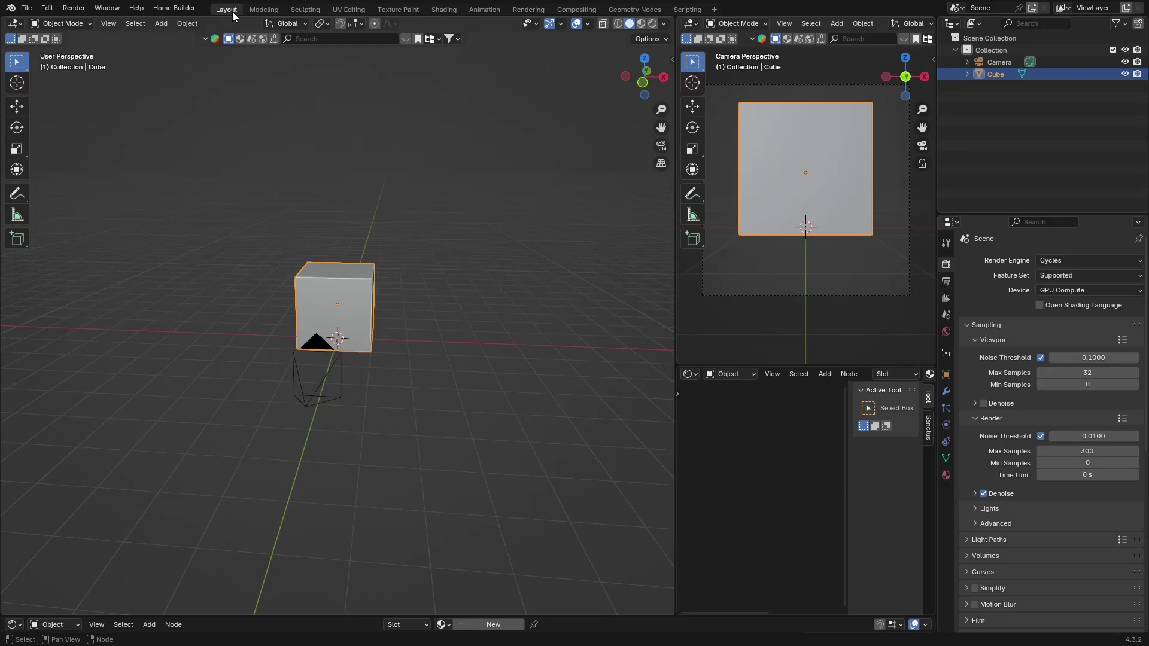
pyautogui.click(13, 624)
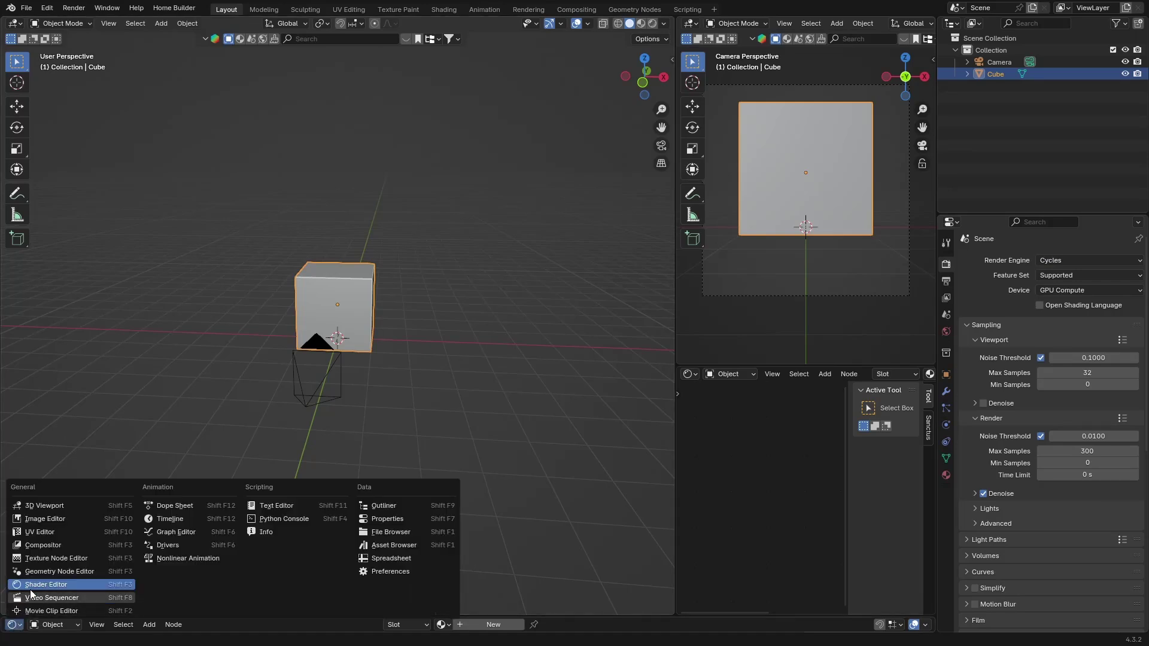
pyautogui.click(45, 548)
pyautogui.moveTo(259, 616); pyautogui.dragTo(264, 392)
pyautogui.scroll(4, 213, 563)
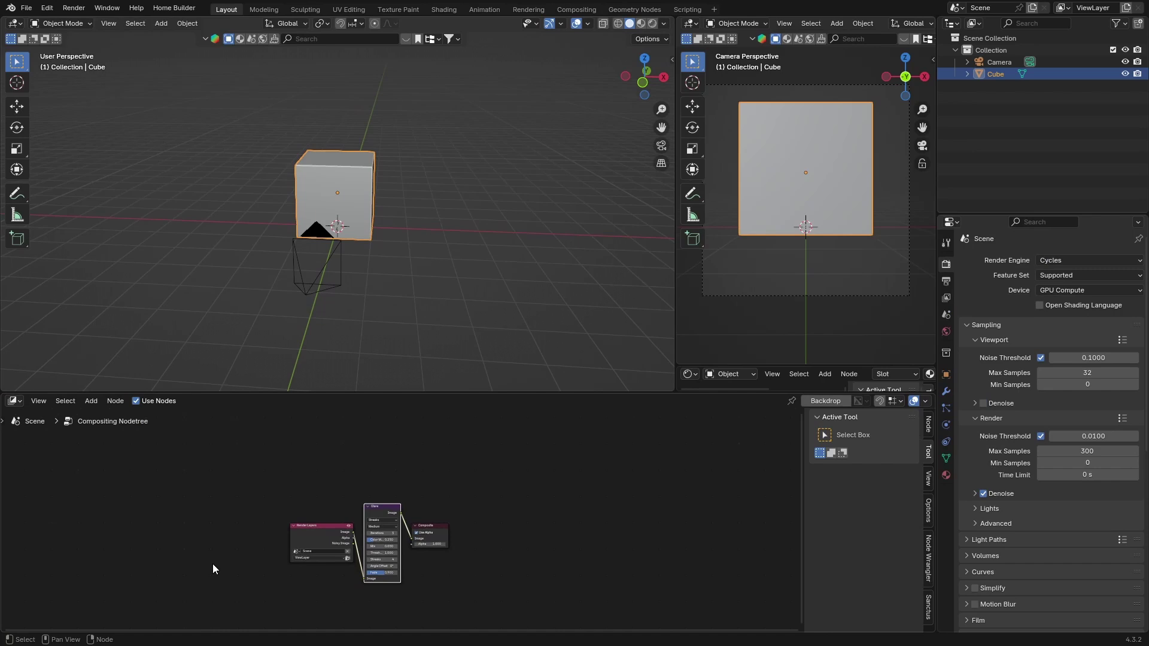
pyautogui.moveTo(213, 563); pyautogui.dragTo(232, 503, button='middle')
pyautogui.scroll(4, 231, 502)
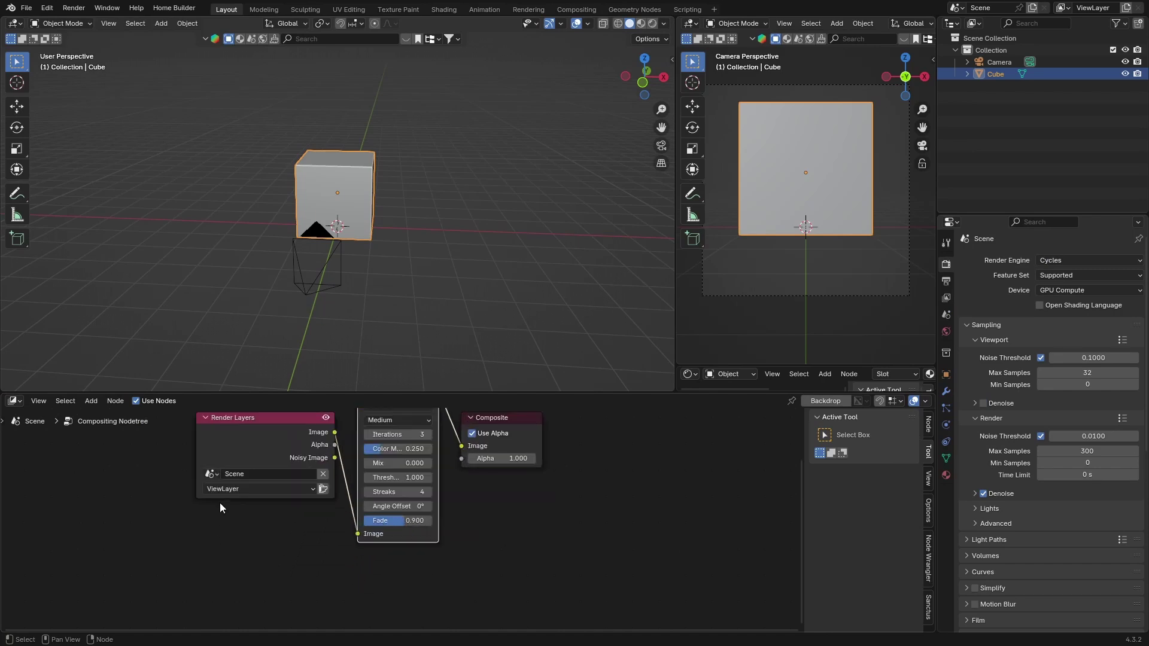
pyautogui.moveTo(213, 542); pyautogui.dragTo(215, 608, button='middle')
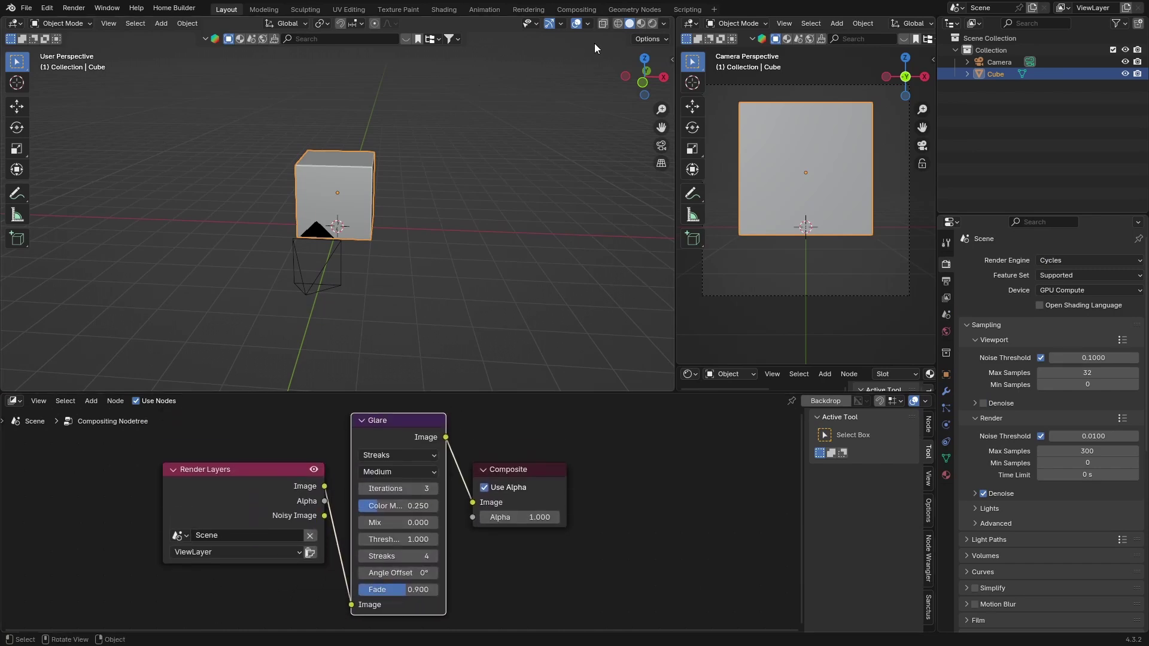
# Switch the main viewport to rendered shading and delete the camera
pyautogui.click(651, 24)
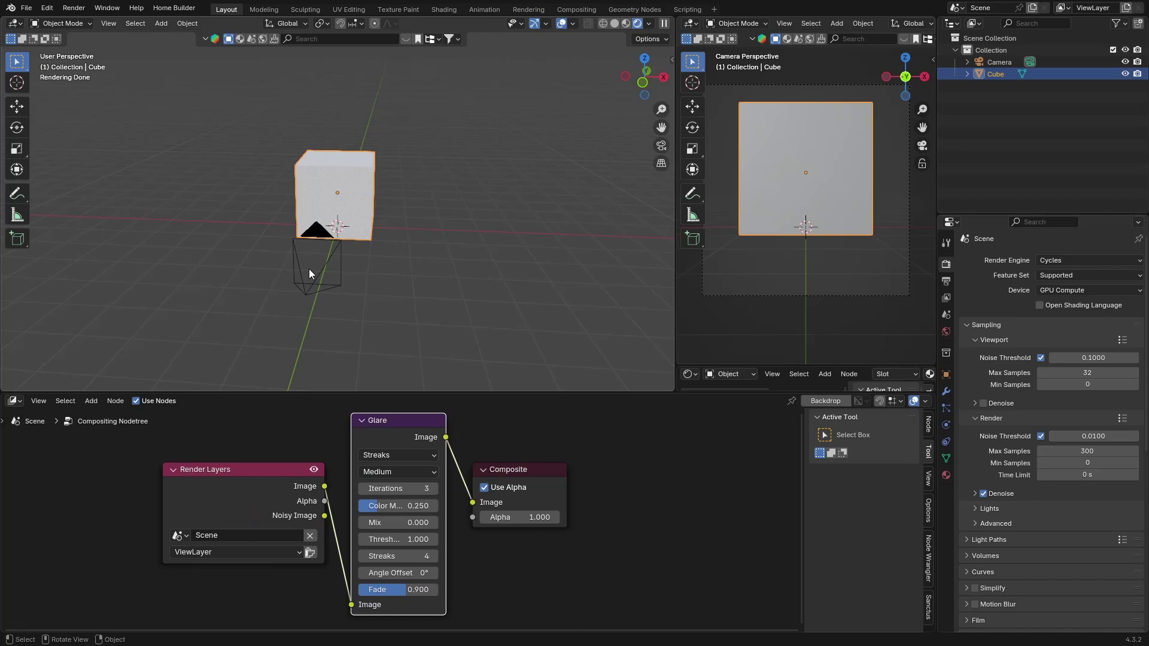
pyautogui.click(310, 268)
pyautogui.press('Delete')
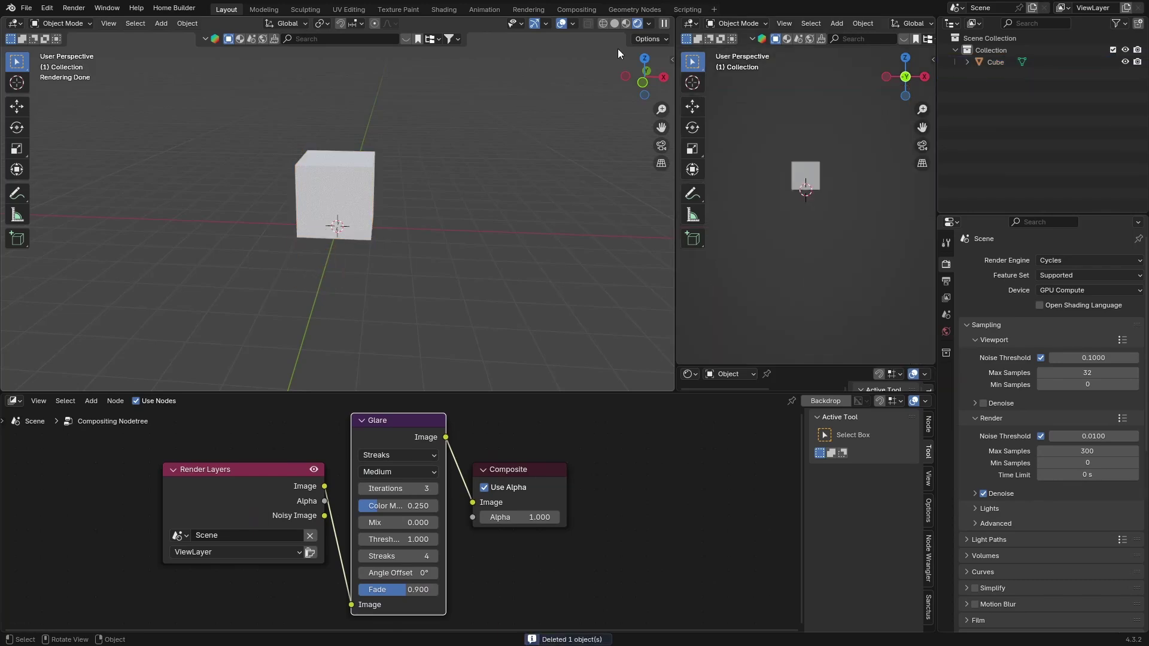
# Enable Scene World lighting for the rendered viewport and set its compositor to Always
pyautogui.click(648, 24)
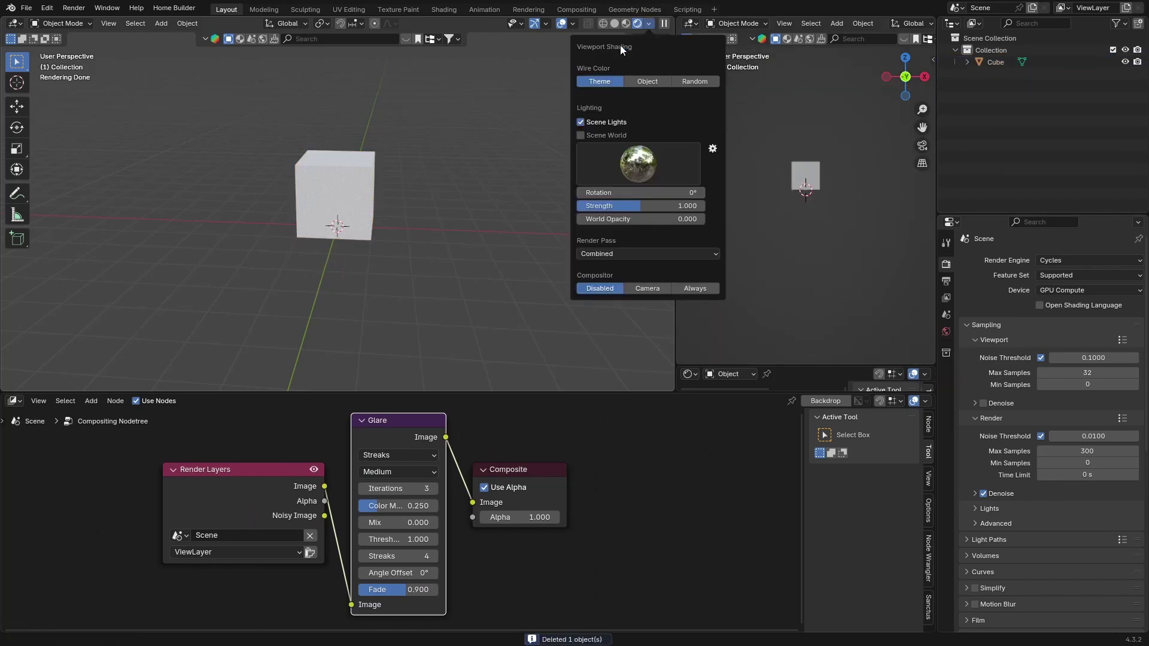
pyautogui.click(579, 136)
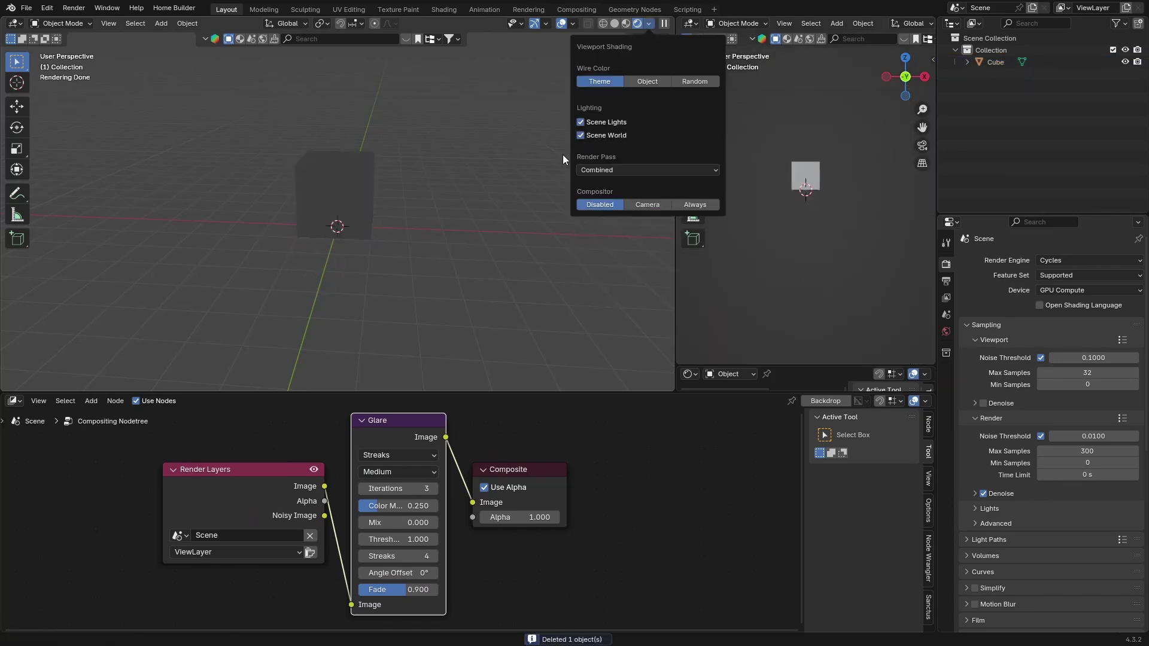
pyautogui.click(648, 24)
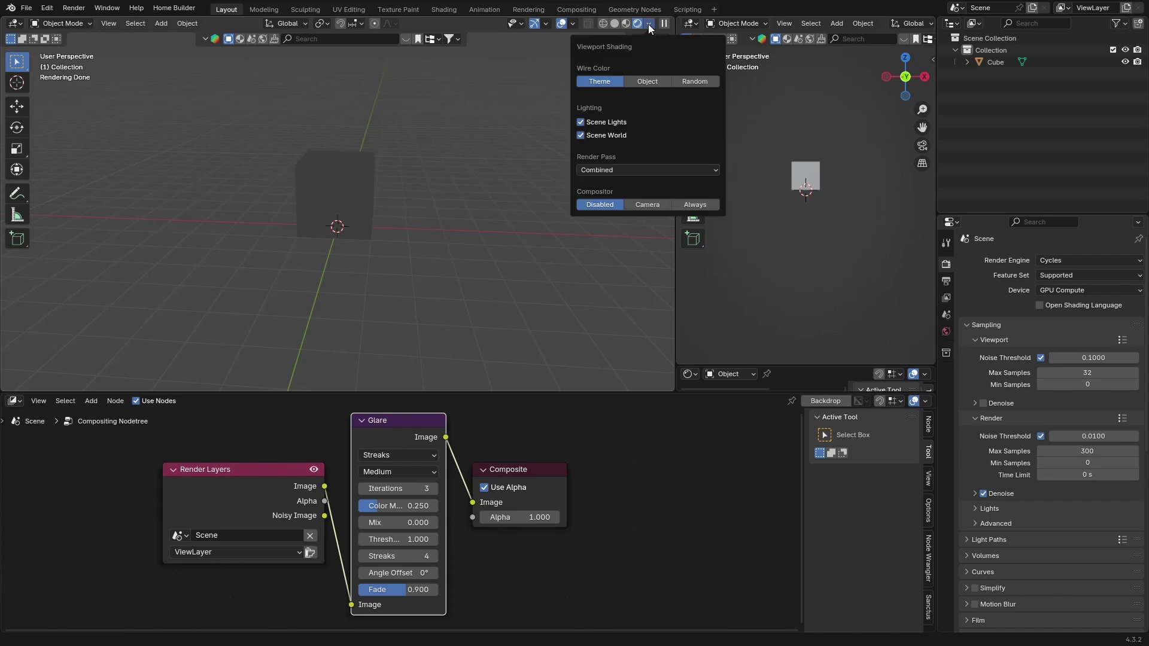
pyautogui.click(694, 206)
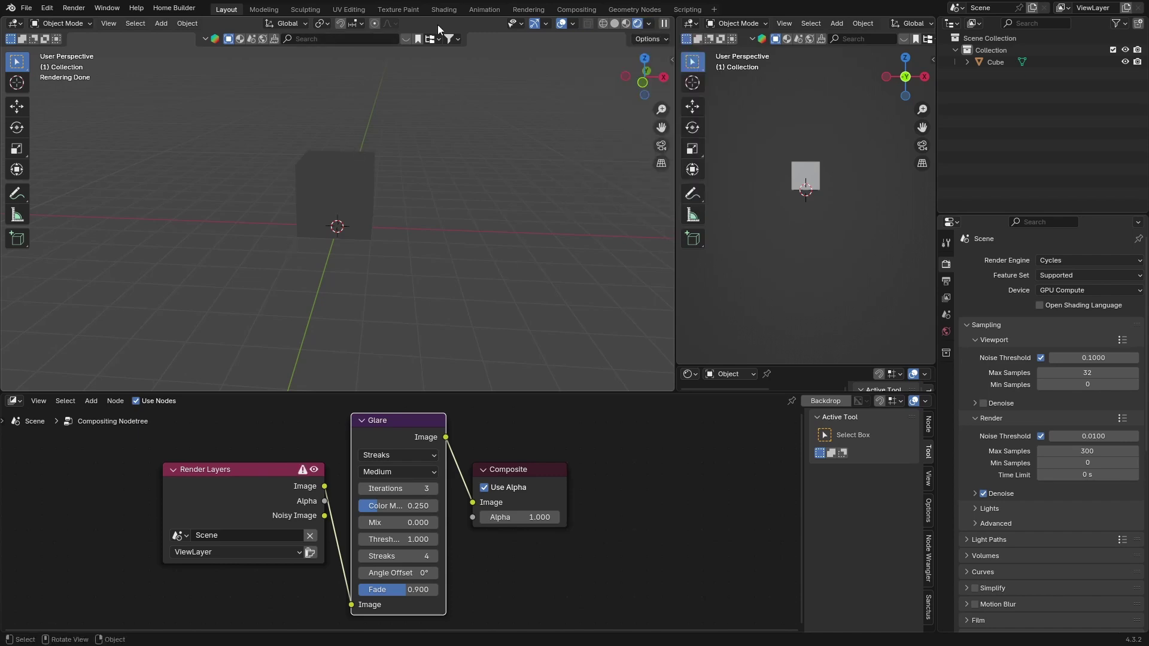
# In the Shading workspace, set the viewport to rendered shading and create a new material for the cube
pyautogui.click(443, 9)
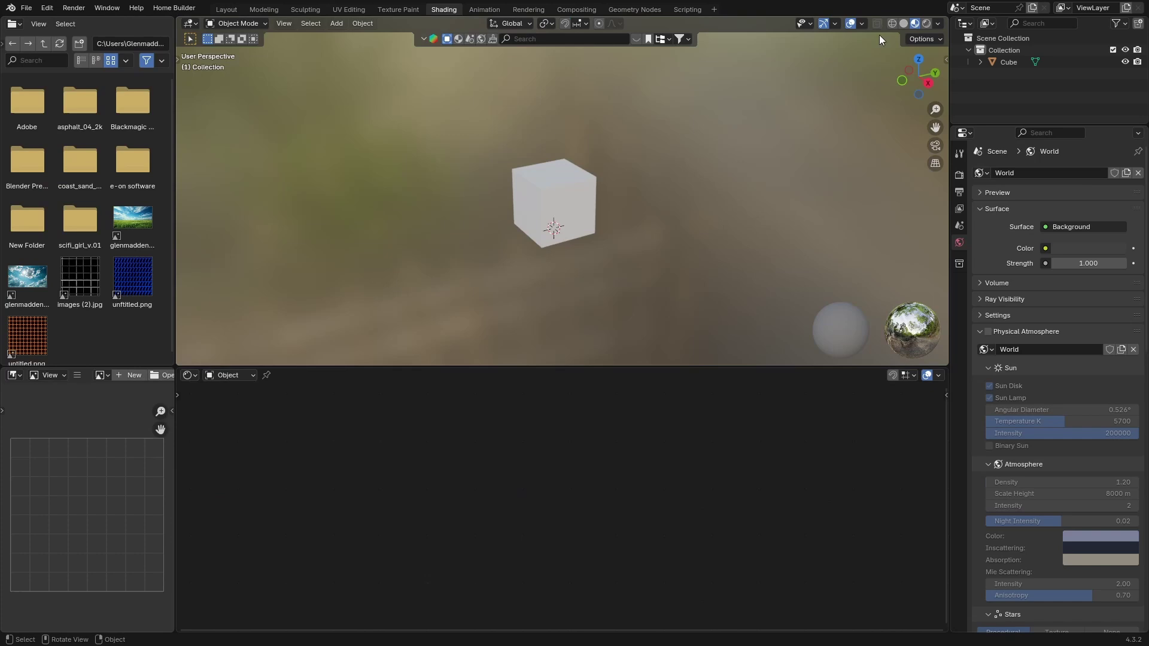
pyautogui.click(926, 23)
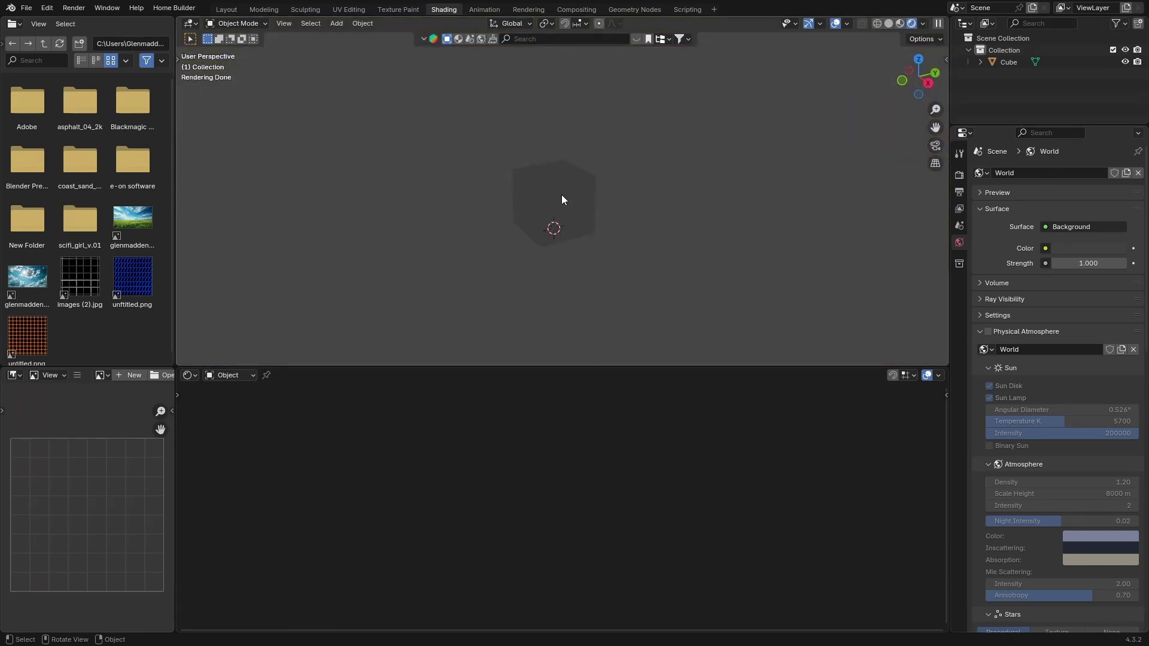
pyautogui.click(561, 200)
pyautogui.click(593, 376)
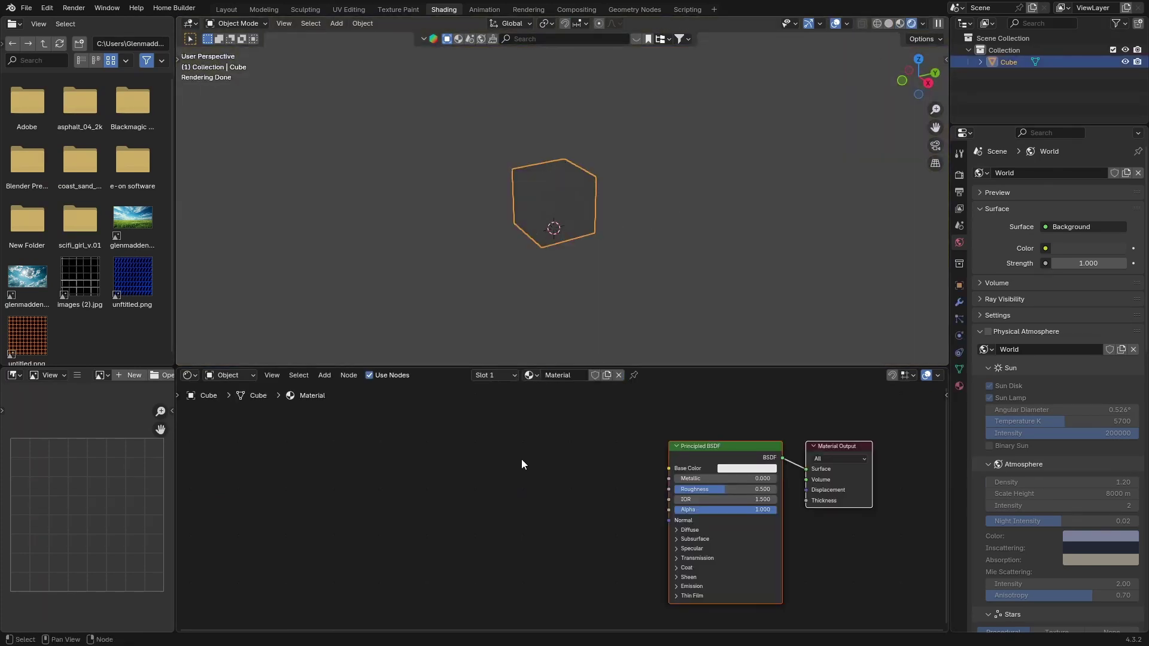
# Set the emission strength of the cube's Principled BSDF to 5
pyautogui.scroll(2, 613, 551)
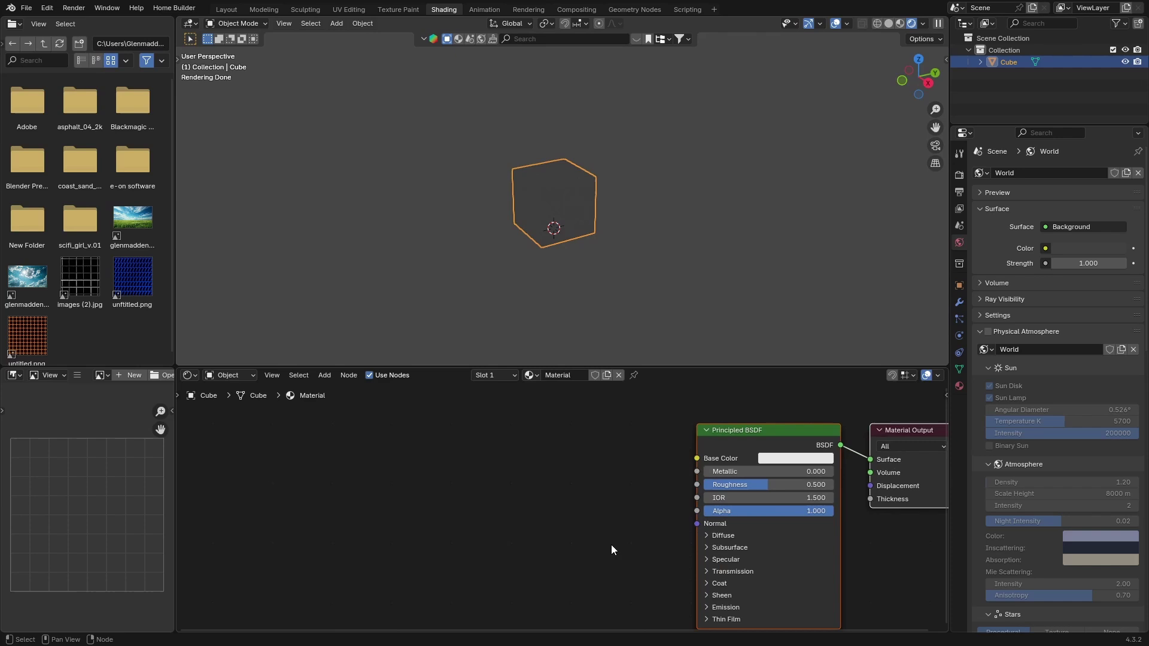
pyautogui.moveTo(623, 538); pyautogui.dragTo(585, 509, button='middle')
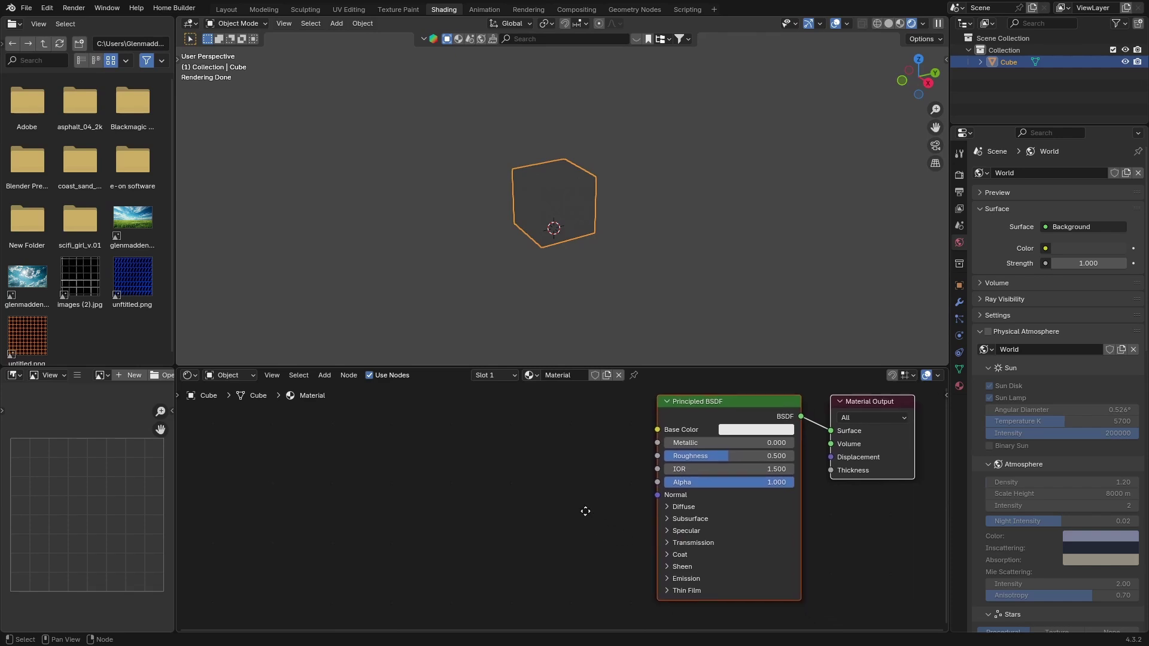
pyautogui.click(674, 585)
pyautogui.click(707, 615)
pyautogui.press('BackSpace')
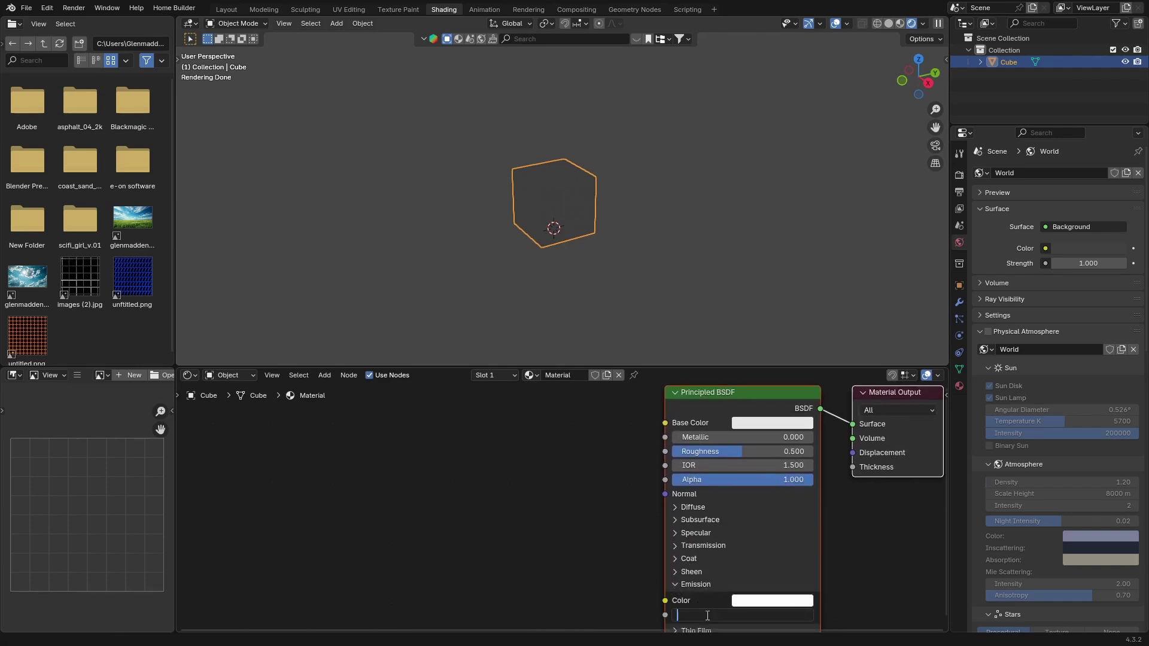
pyautogui.write('5')
pyautogui.press('Return')
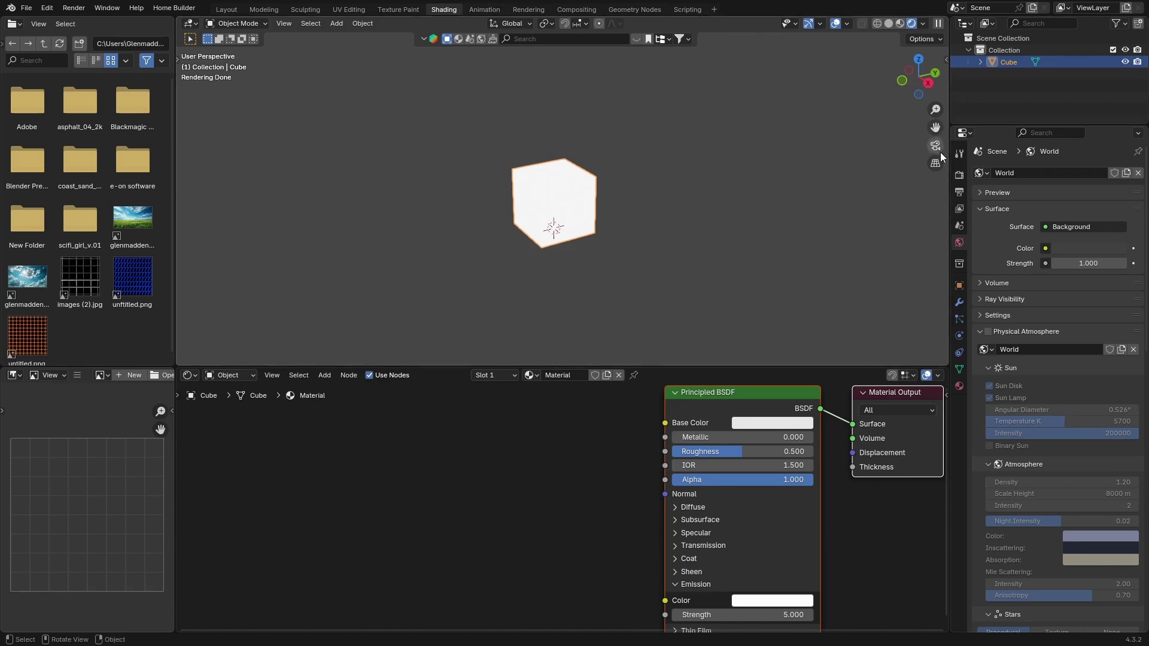
# Switch the render engine to EEVEE and set the Shading viewport's compositor to Always
pyautogui.click(959, 175)
pyautogui.click(1077, 173)
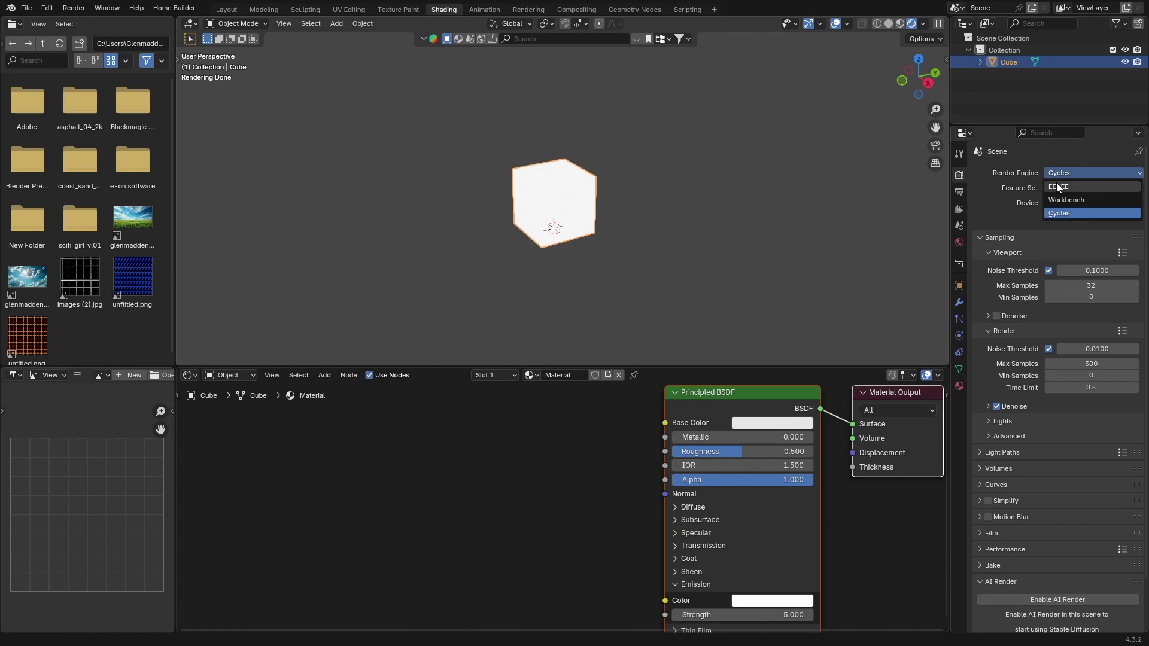
pyautogui.click(1057, 186)
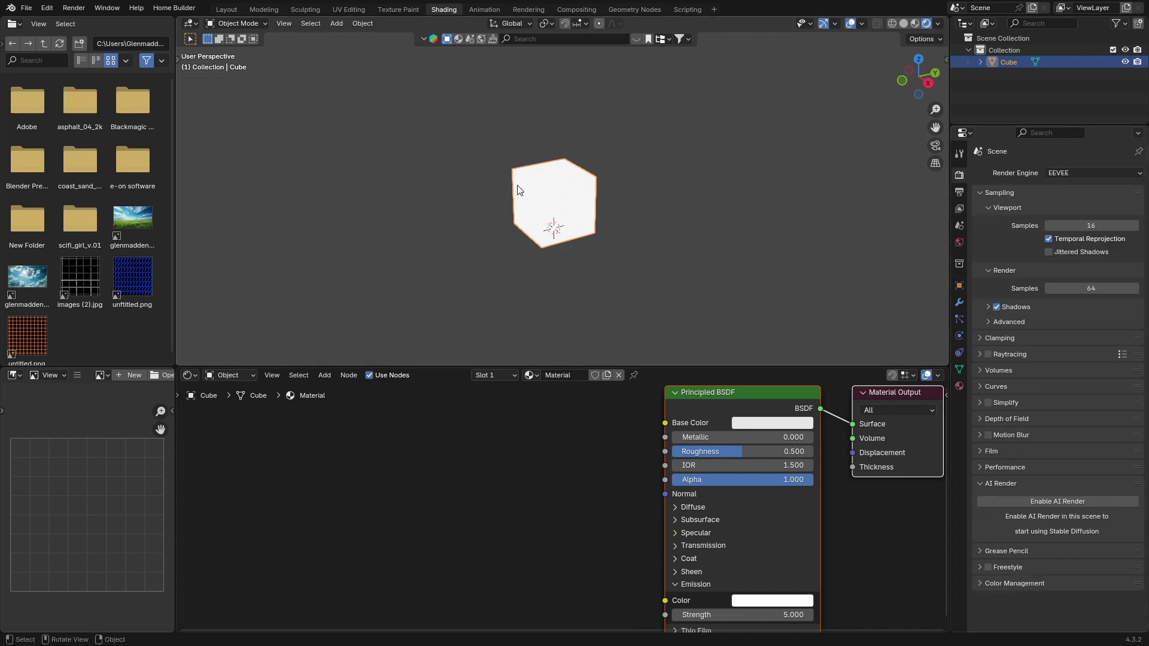
pyautogui.click(938, 25)
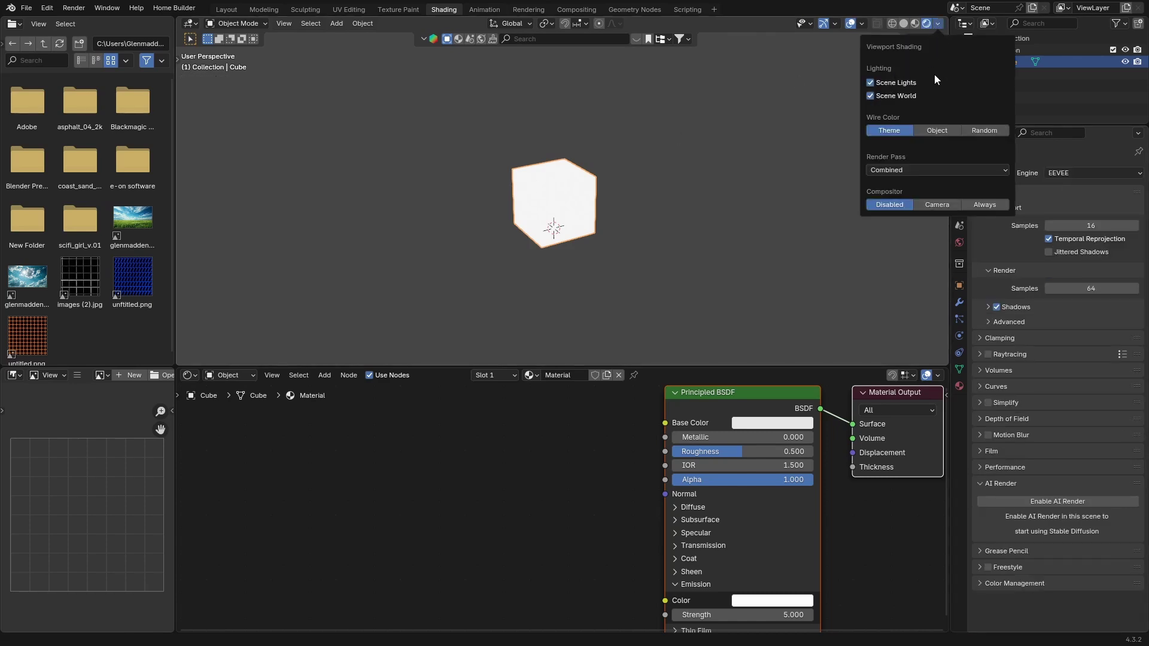
pyautogui.click(977, 204)
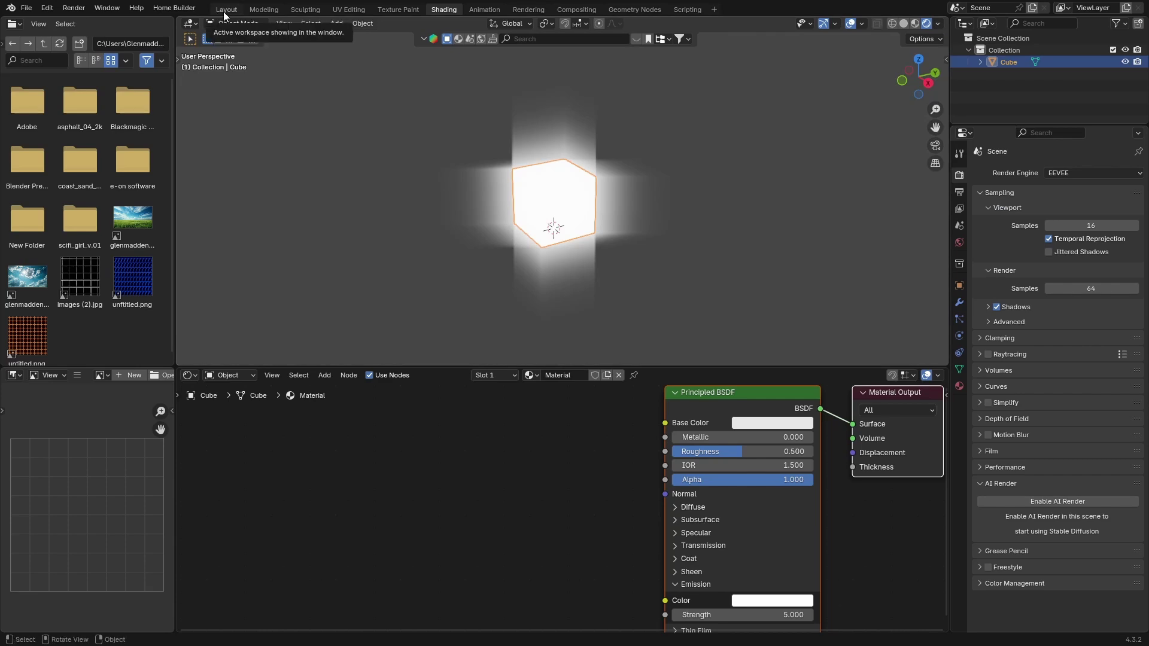
# Set the compositor's Glare node type to Fog Glow and check the effect in the Layout workspace
pyautogui.click(576, 9)
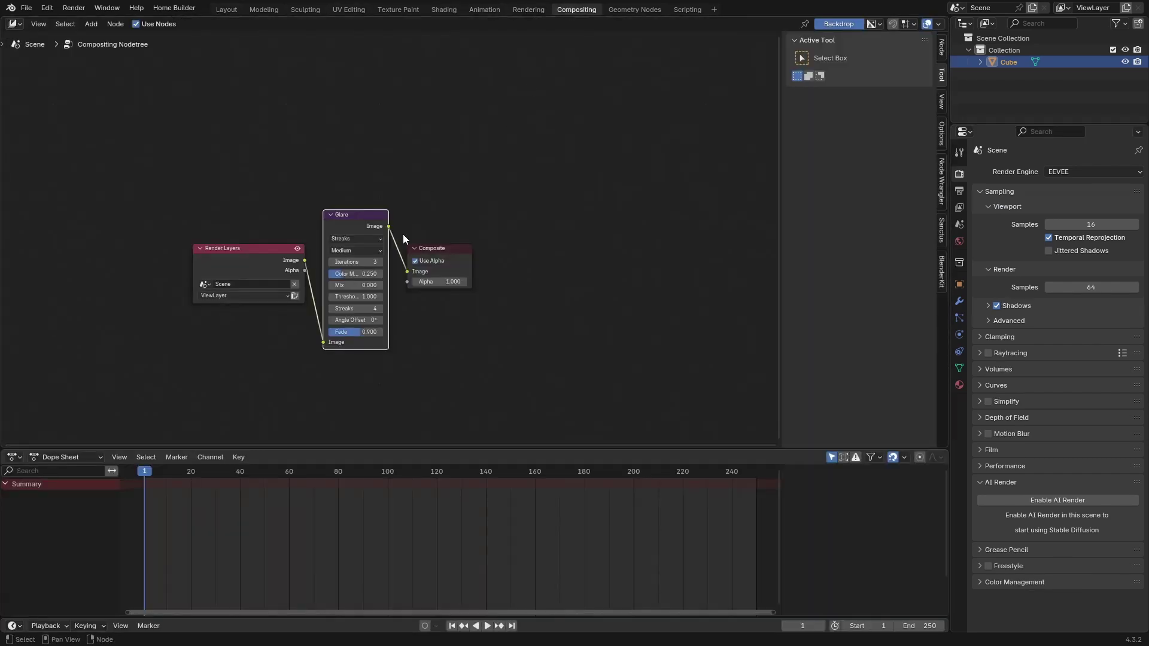
pyautogui.click(357, 239)
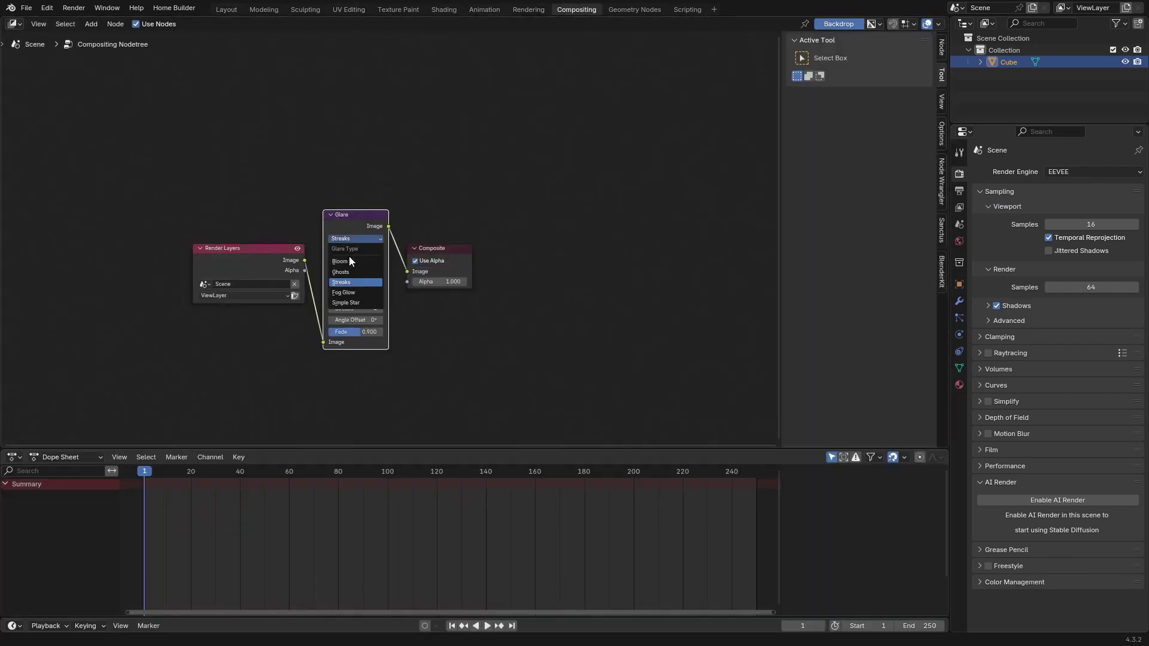
pyautogui.click(348, 292)
pyautogui.click(222, 10)
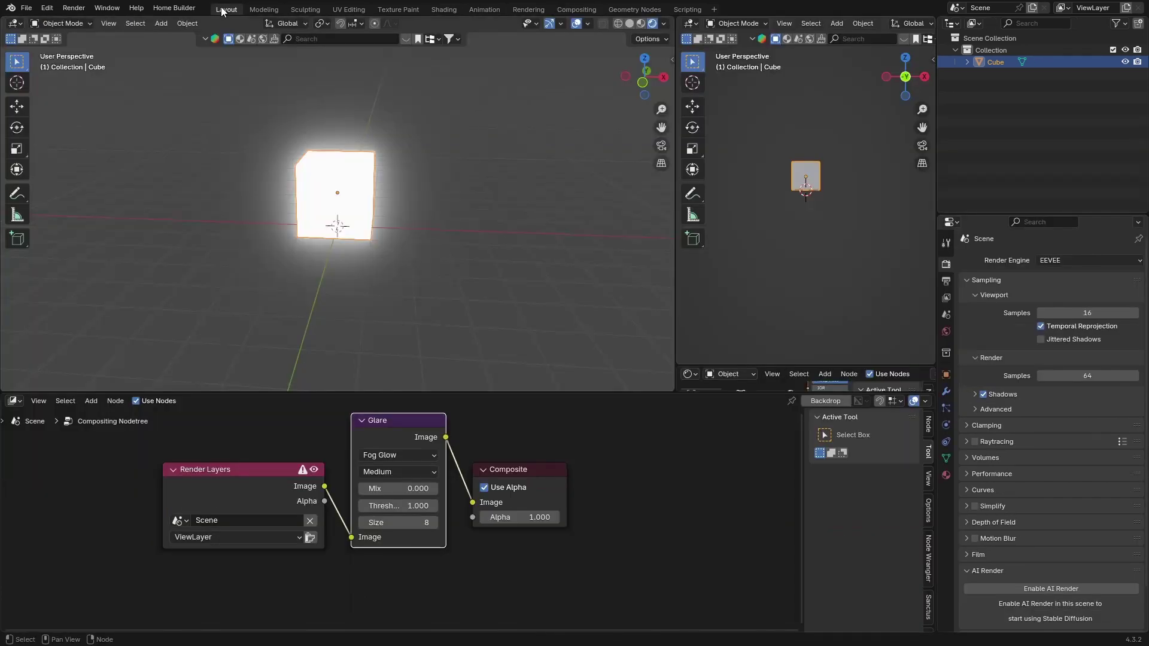
# In the Shading workspace, change the emission color of the cube's Principled BSDF to blue
pyautogui.click(443, 9)
pyautogui.click(695, 196)
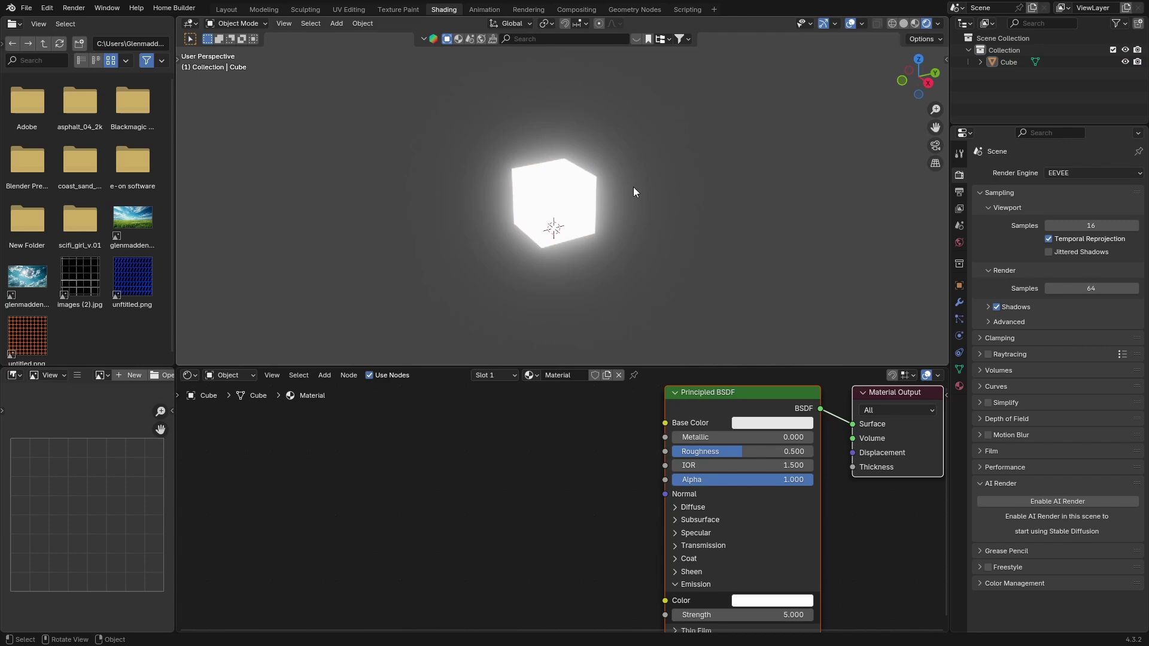
pyautogui.hotkey('ctrl', 'z')
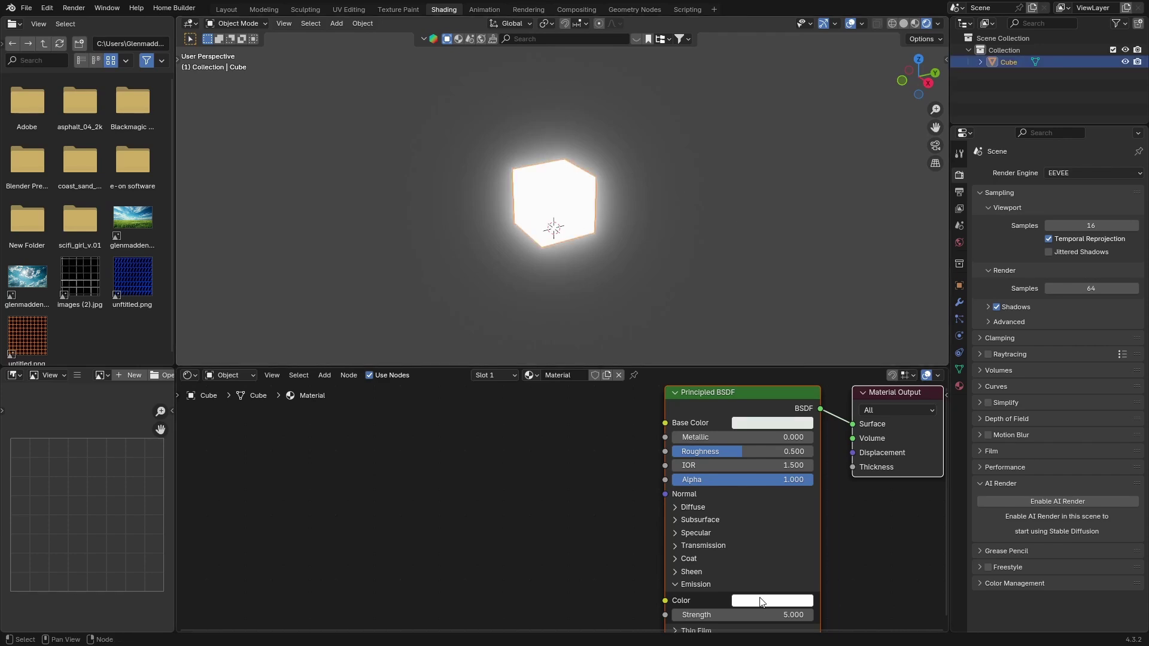
pyautogui.click(761, 602)
pyautogui.moveTo(788, 441); pyautogui.dragTo(815, 396)
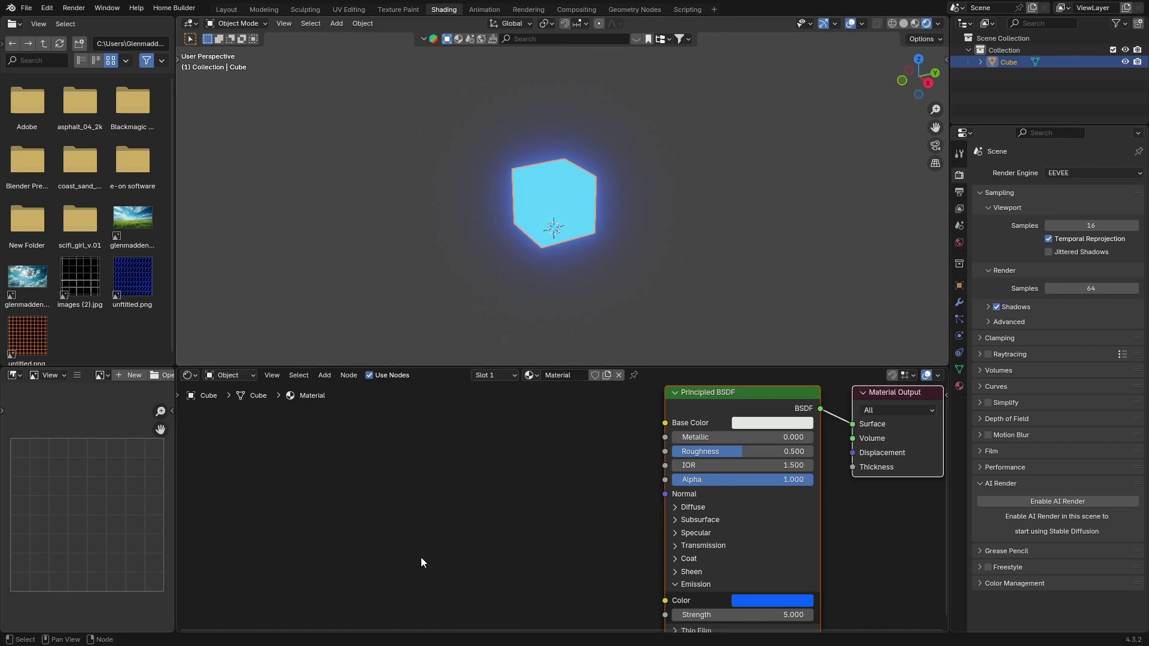
# Set the compositor's Glare node type to Bloom and check the glow around the deselected cube in the Layout workspace
pyautogui.click(576, 10)
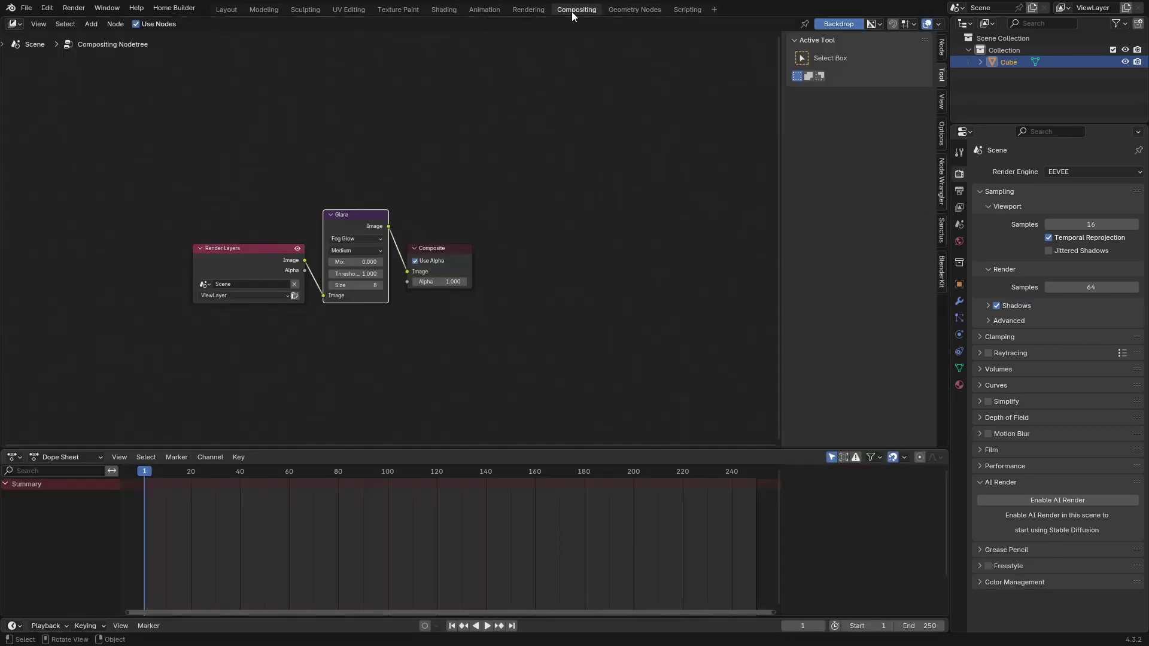
pyautogui.click(353, 238)
pyautogui.click(347, 261)
pyautogui.click(225, 9)
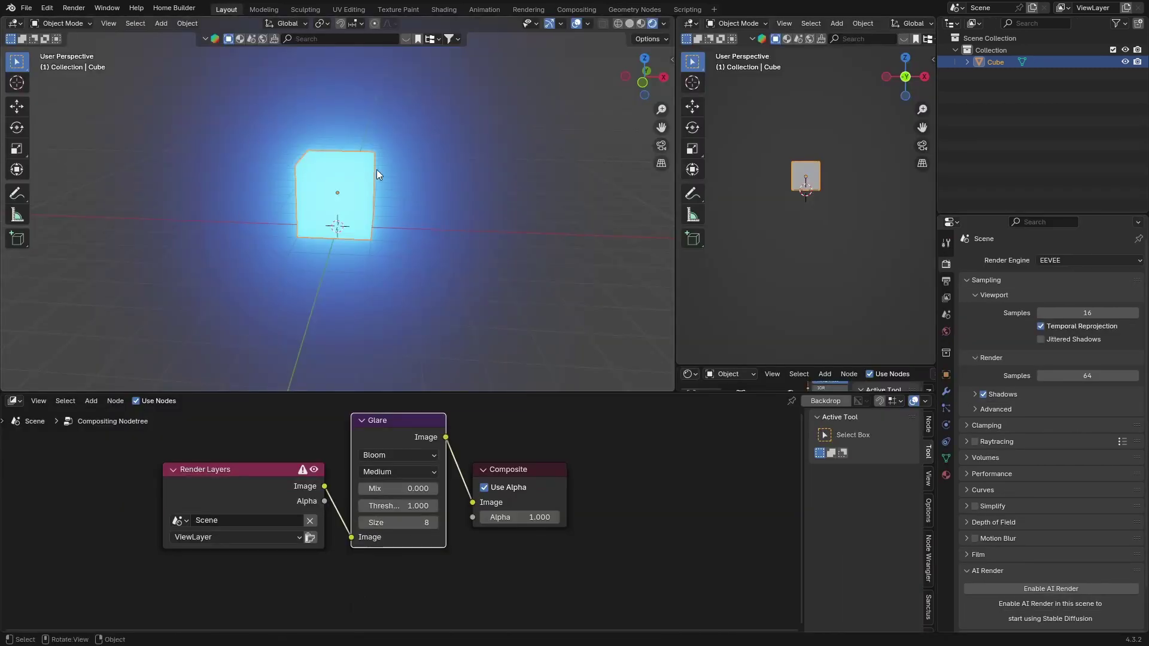
pyautogui.click(533, 177)
pyautogui.moveTo(257, 230); pyautogui.dragTo(568, 125, button='middle')
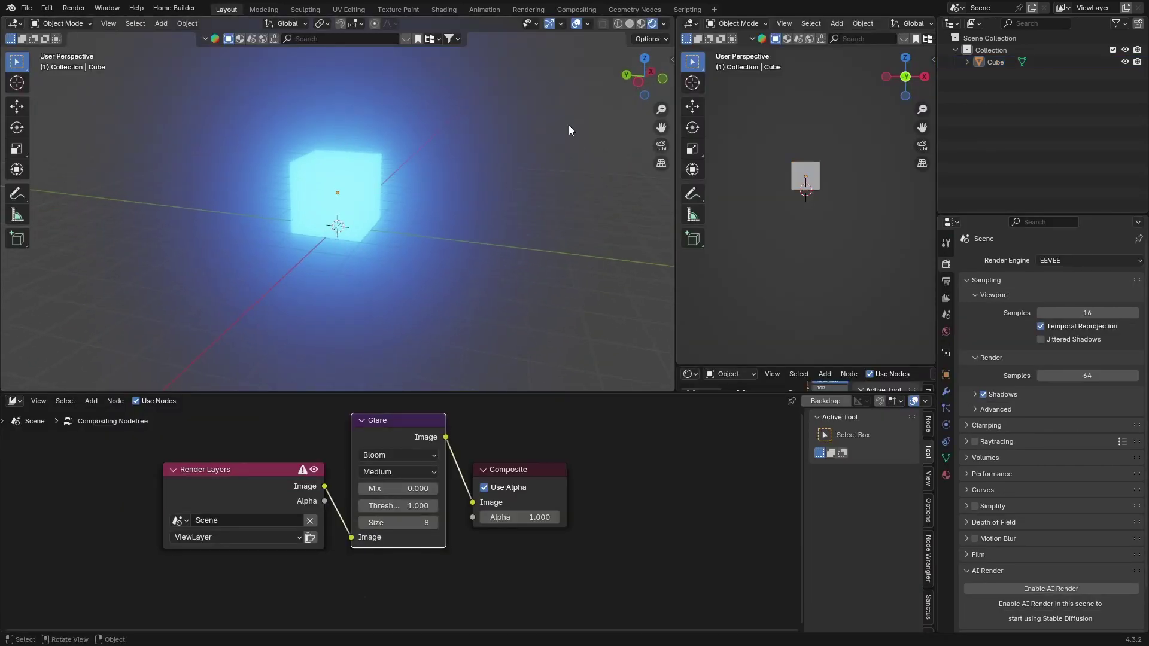
# Set the World background color to black
pyautogui.click(946, 331)
pyautogui.click(1053, 341)
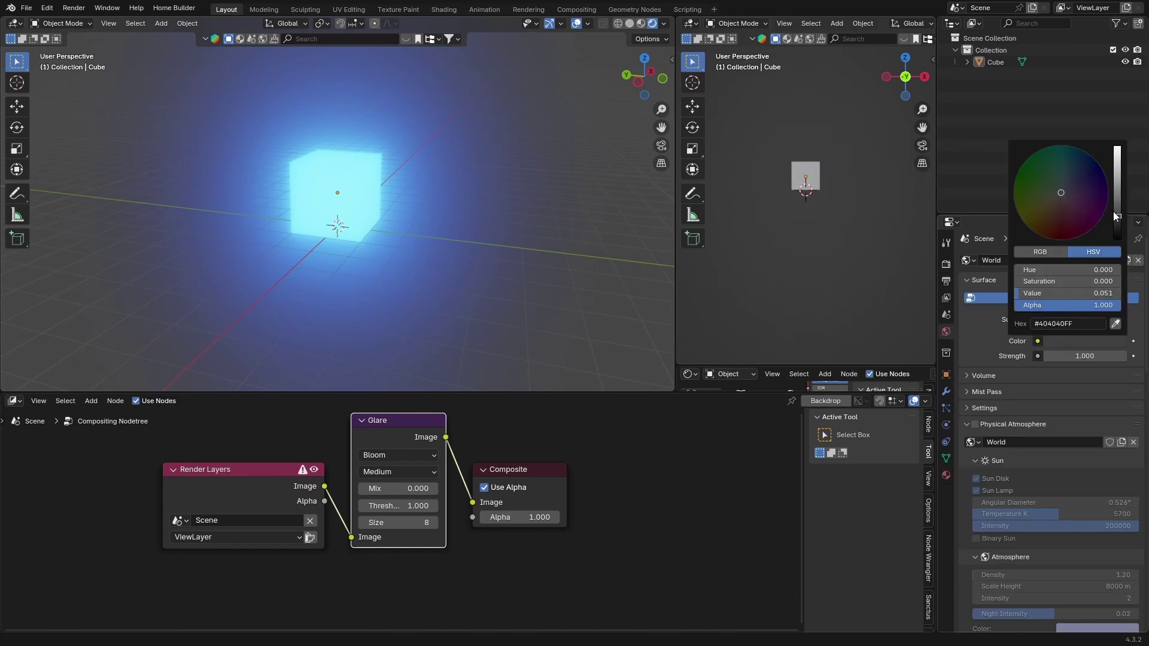
pyautogui.moveTo(1113, 211); pyautogui.dragTo(1114, 238)
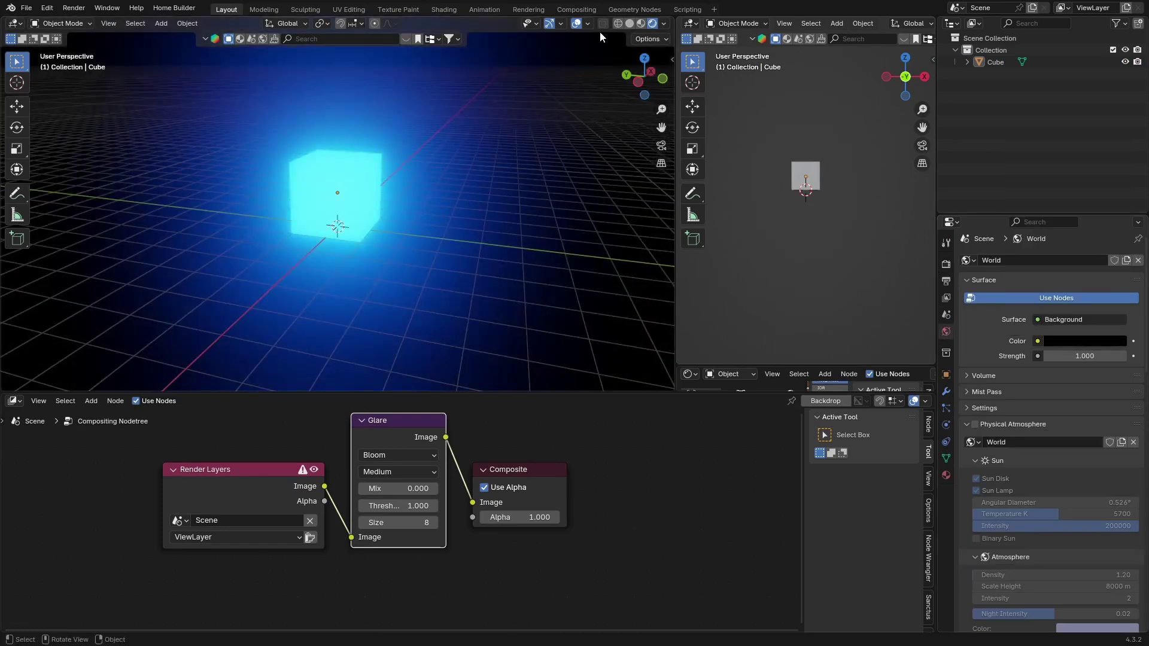
# Hide the overlays in the main Layout viewport to inspect the glowing cube without the grid and axes
pyautogui.click(573, 23)
pyautogui.moveTo(470, 224); pyautogui.dragTo(420, 214, button='middle')
pyautogui.scroll(4, 421, 215)
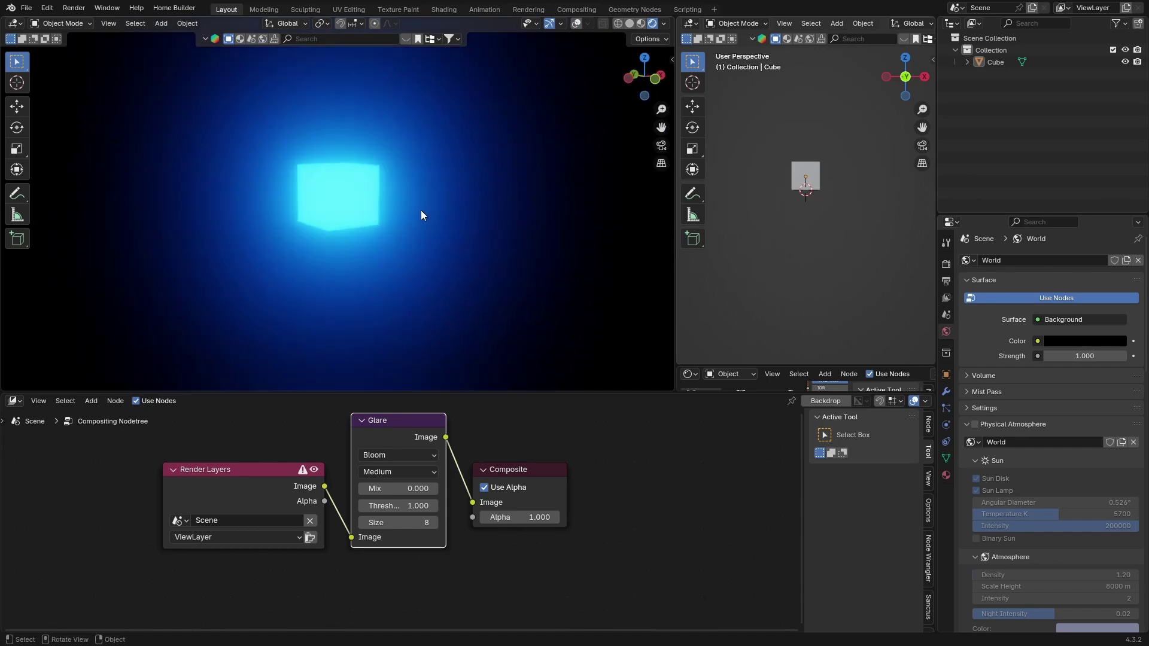
pyautogui.scroll(1, 421, 210)
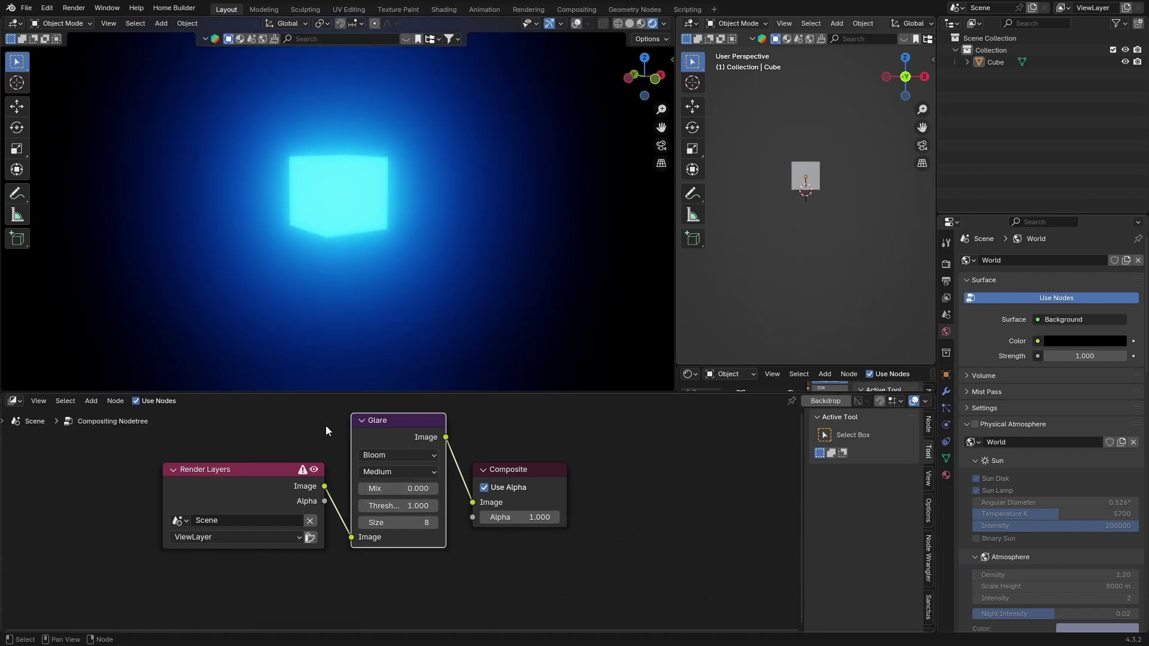
# In the Shading workspace, set the emission strength of the cube's Principled BSDF to 3
pyautogui.click(443, 9)
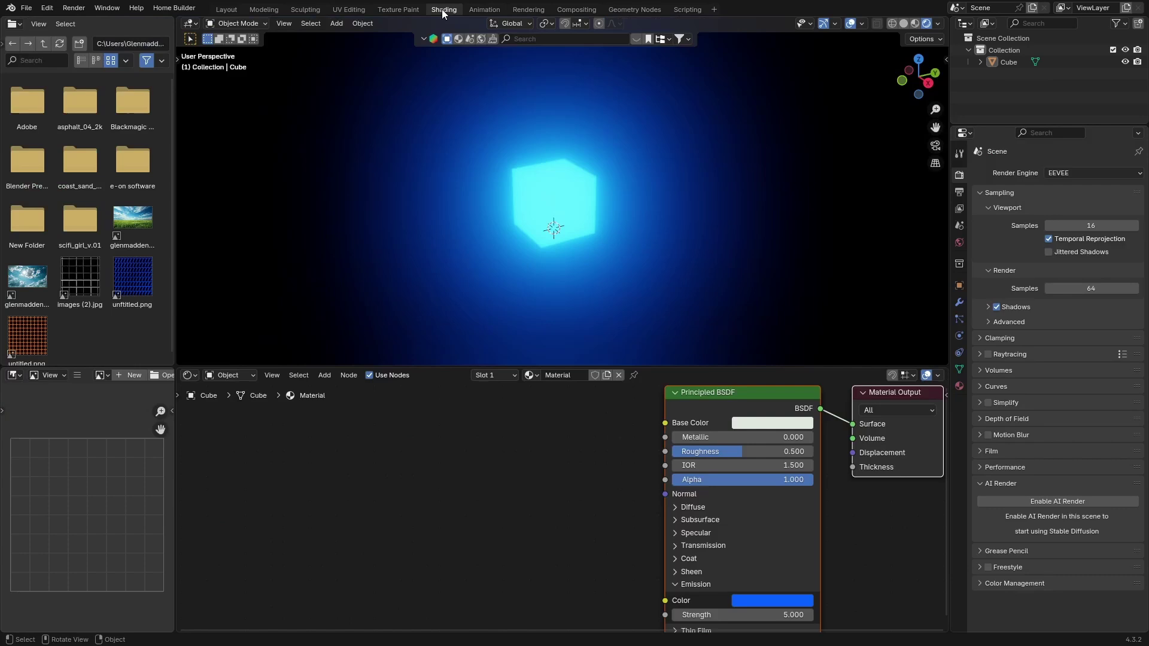
pyautogui.click(756, 615)
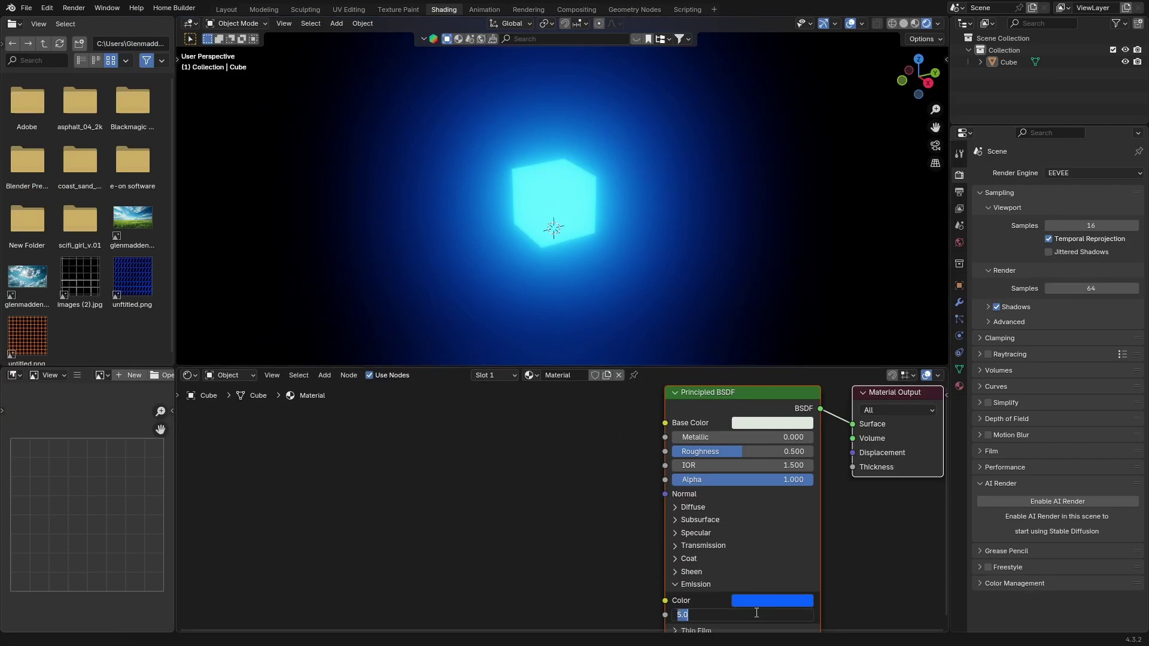
pyautogui.write('3')
pyautogui.press('Return')
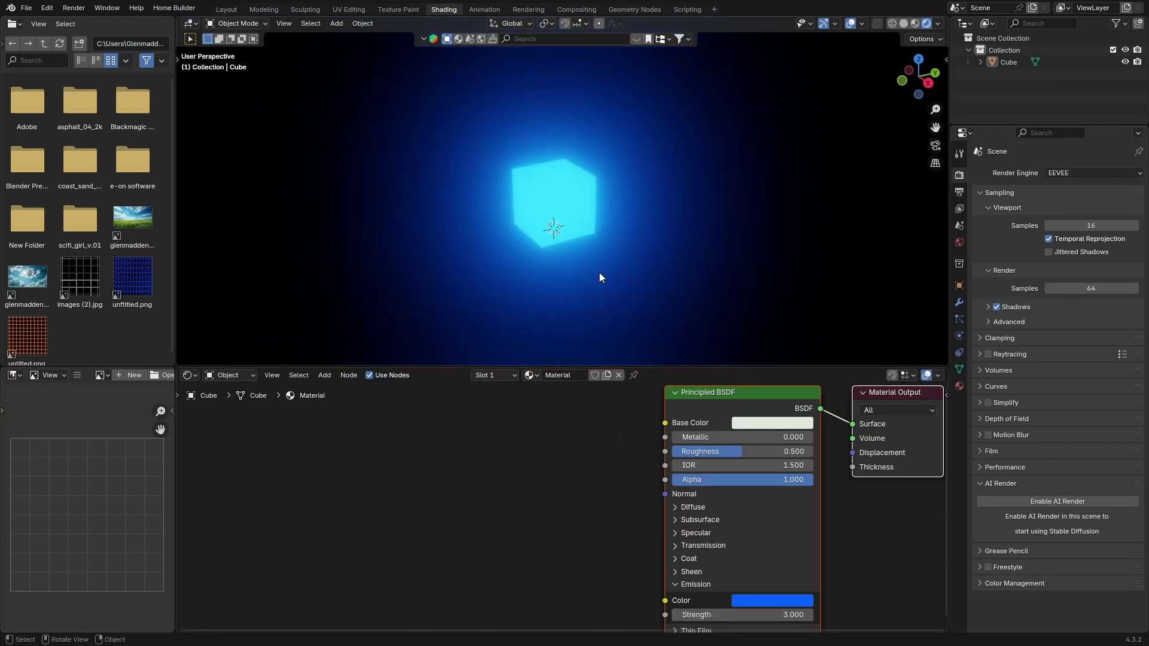
# Return to the Layout workspace, switch the render engine to Cycles and view the glowing cube from another angle
pyautogui.click(226, 10)
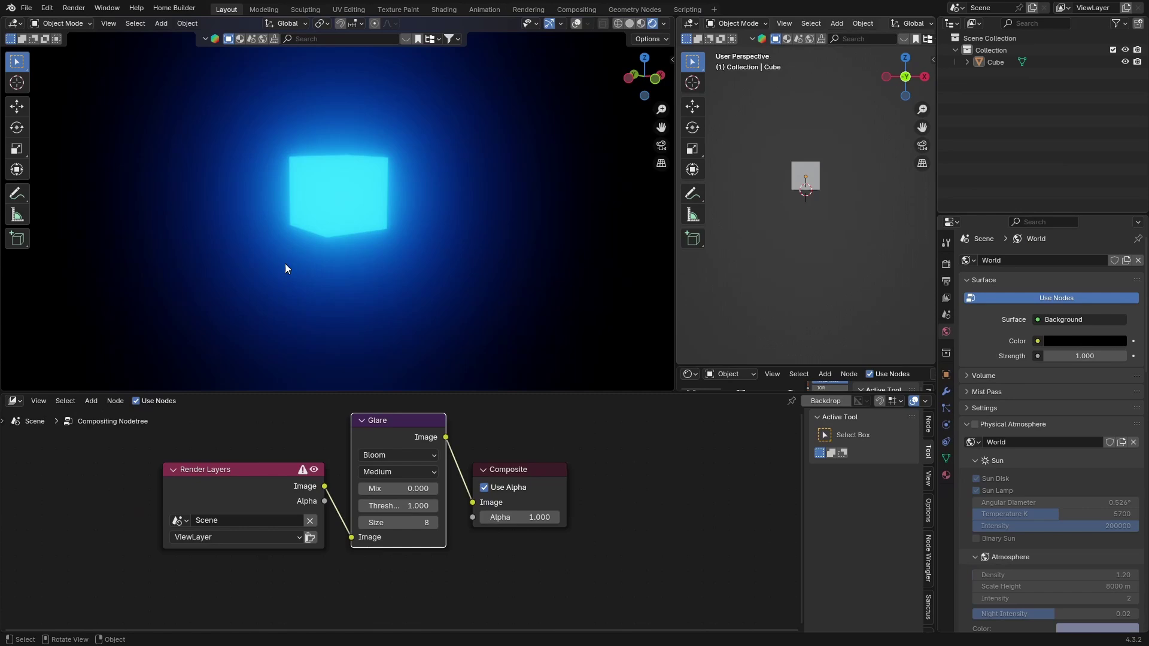
pyautogui.click(943, 263)
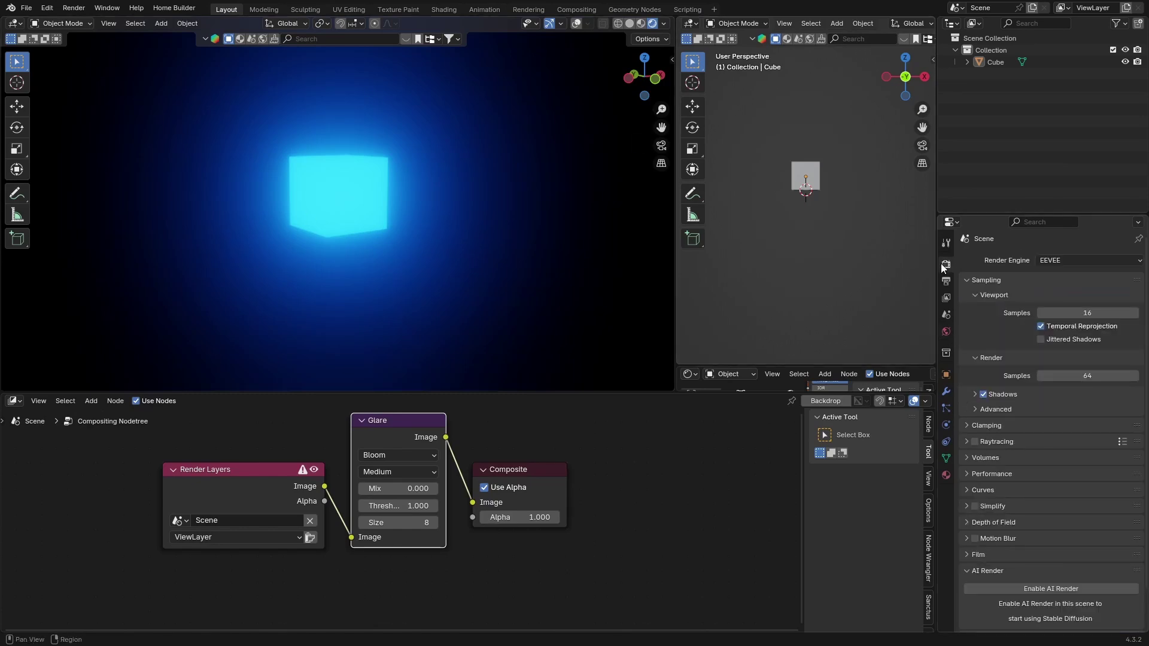
pyautogui.click(1054, 259)
pyautogui.click(1051, 299)
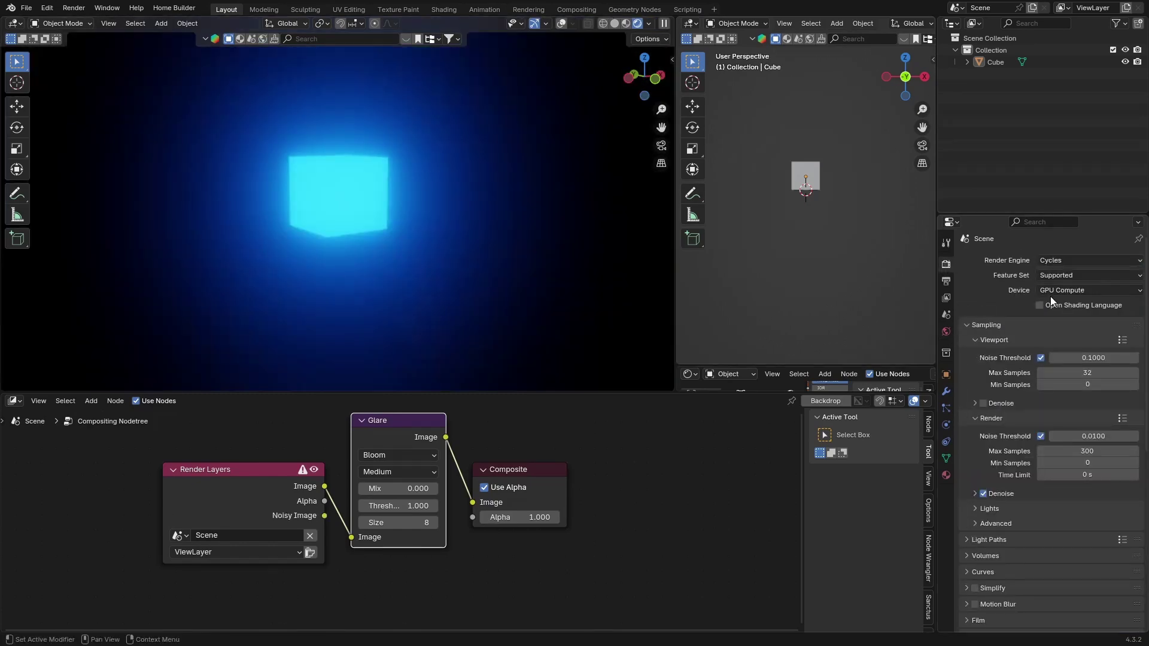
pyautogui.moveTo(382, 252); pyautogui.dragTo(328, 245, button='middle')
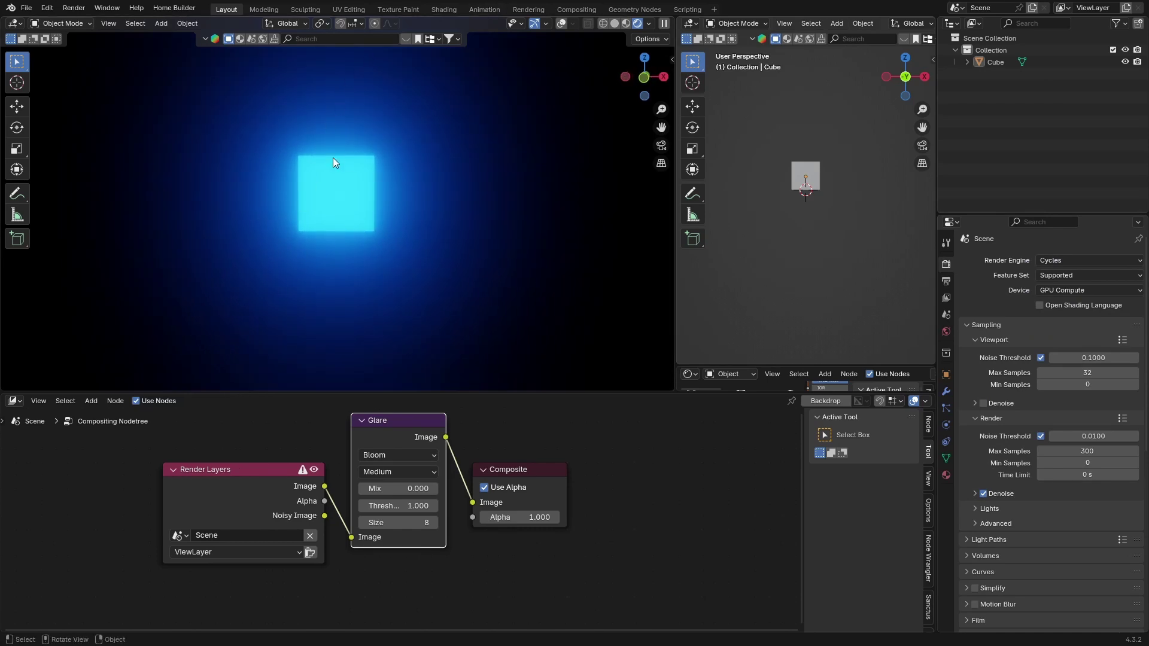
# Try the Glare node's Streaks and Fog Glow types under Cycles, and set it back to Bloom
pyautogui.click(371, 454)
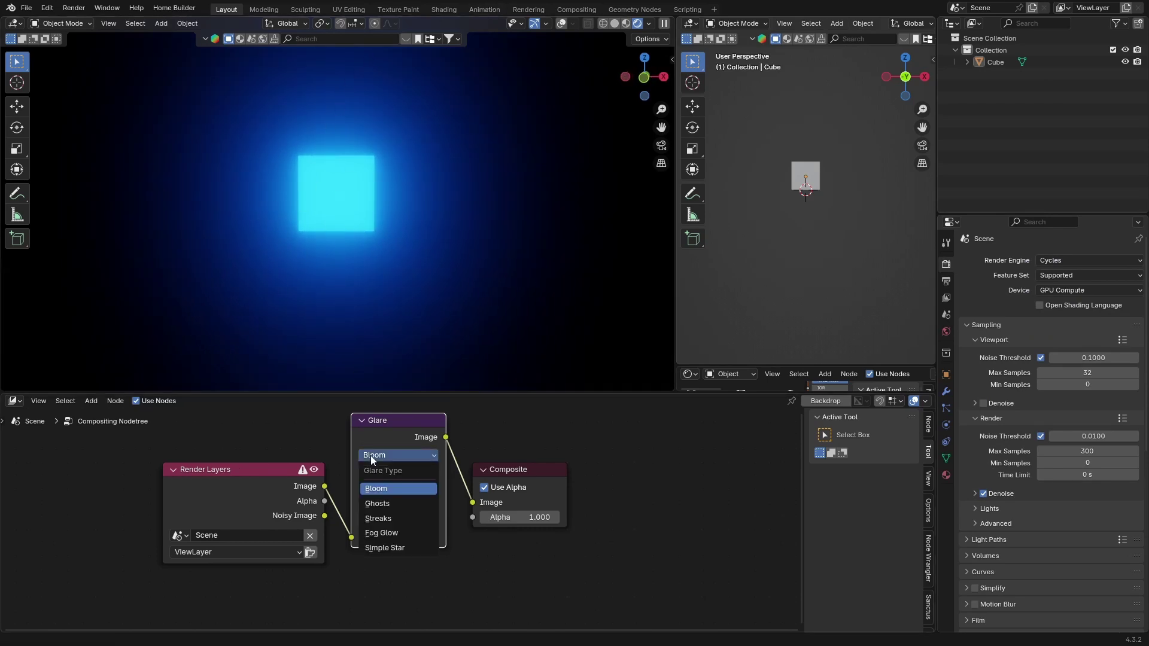
pyautogui.click(371, 518)
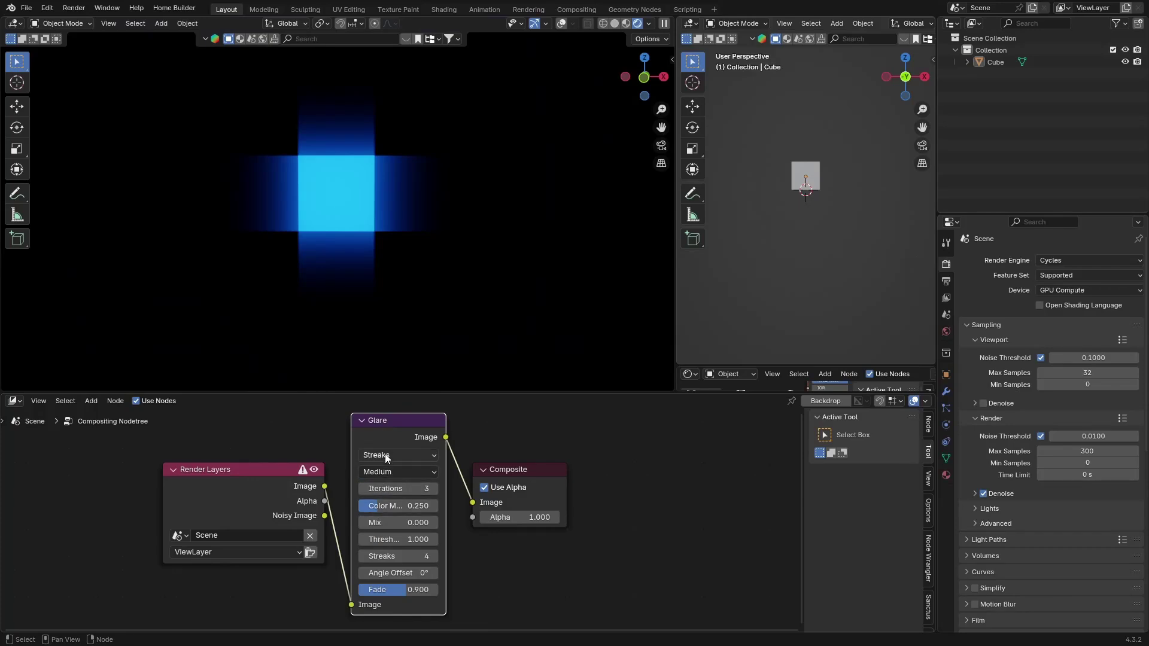
pyautogui.click(386, 453)
pyautogui.click(386, 531)
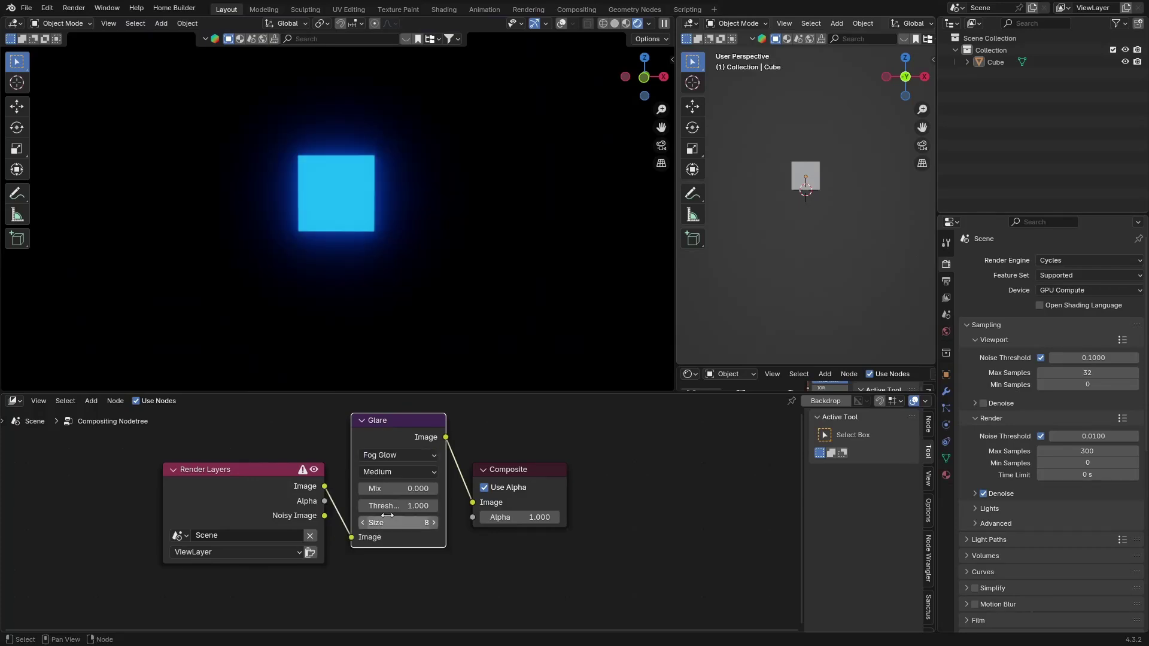
pyautogui.click(388, 456)
pyautogui.click(378, 487)
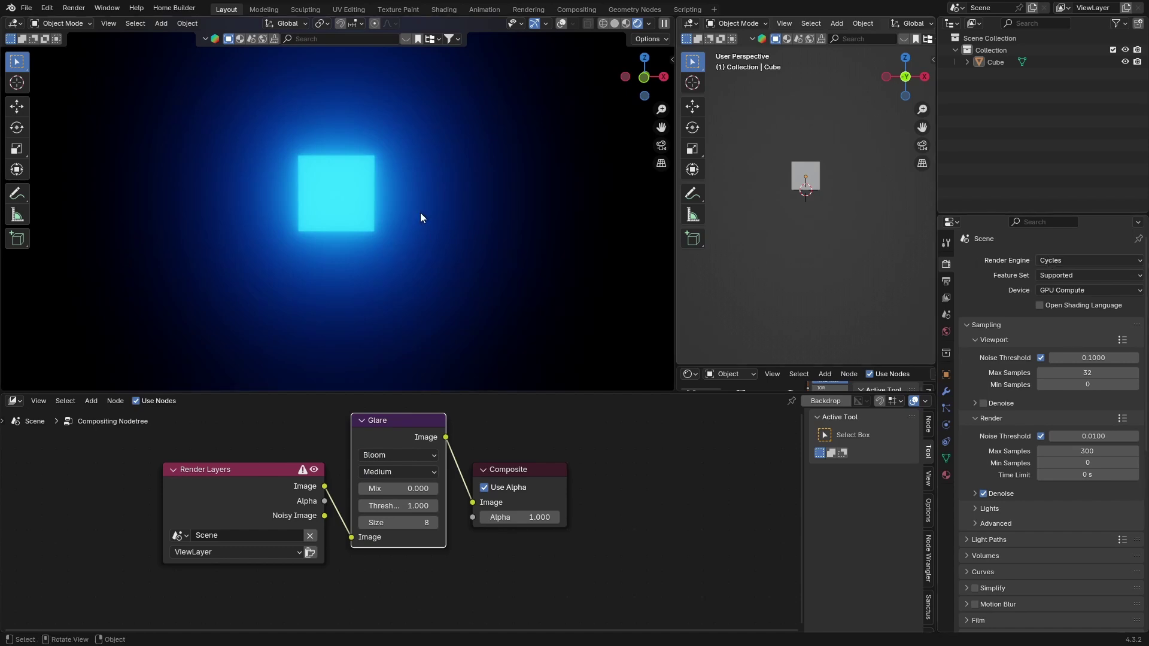
pyautogui.moveTo(372, 238); pyautogui.dragTo(338, 241, button='middle')
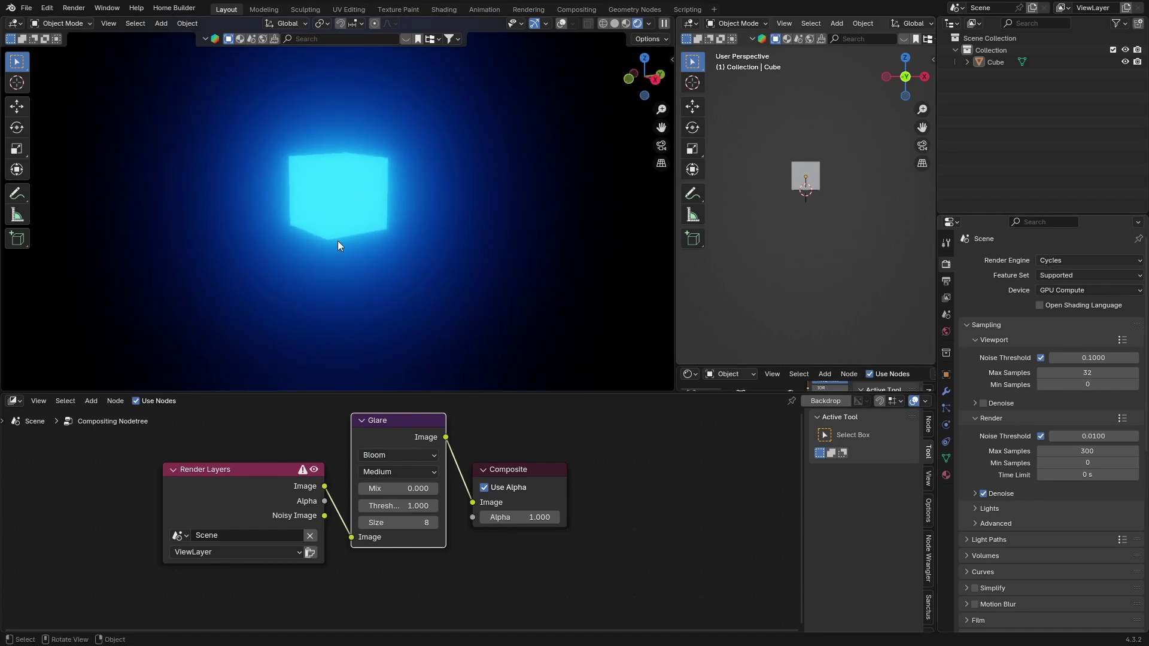